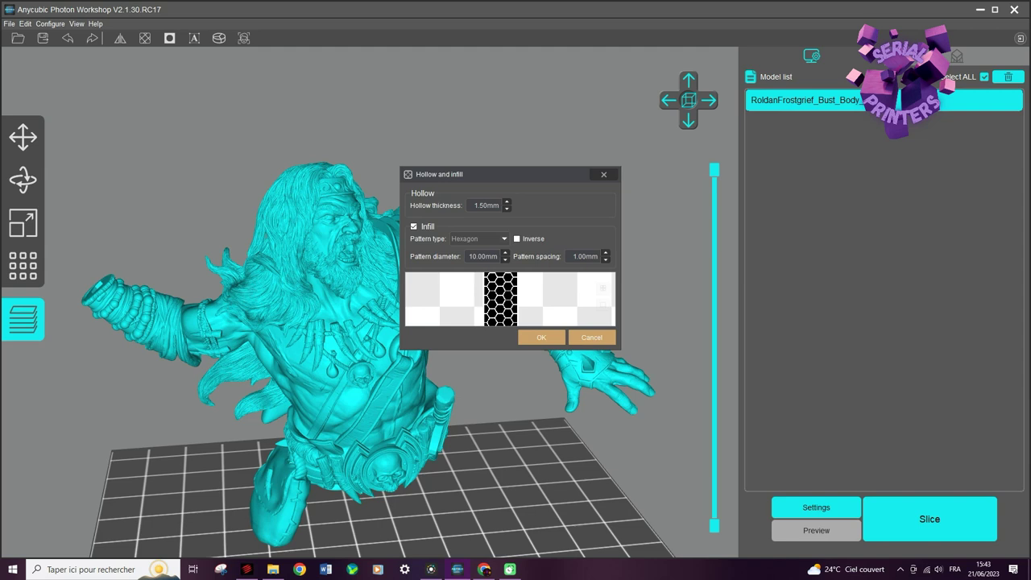
- Hollow the bust with a 1.50 mm thickness and infill disabled, and inspect the wall in section at the shoulder
{"action": "left_click", "coordinate": [414, 226]}
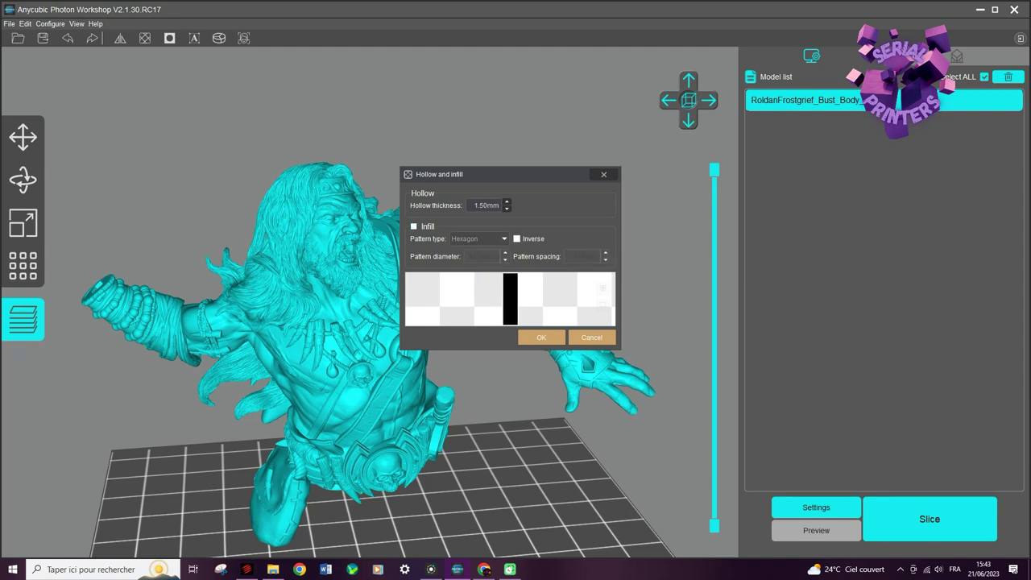
{"action": "left_click", "coordinate": [542, 337]}
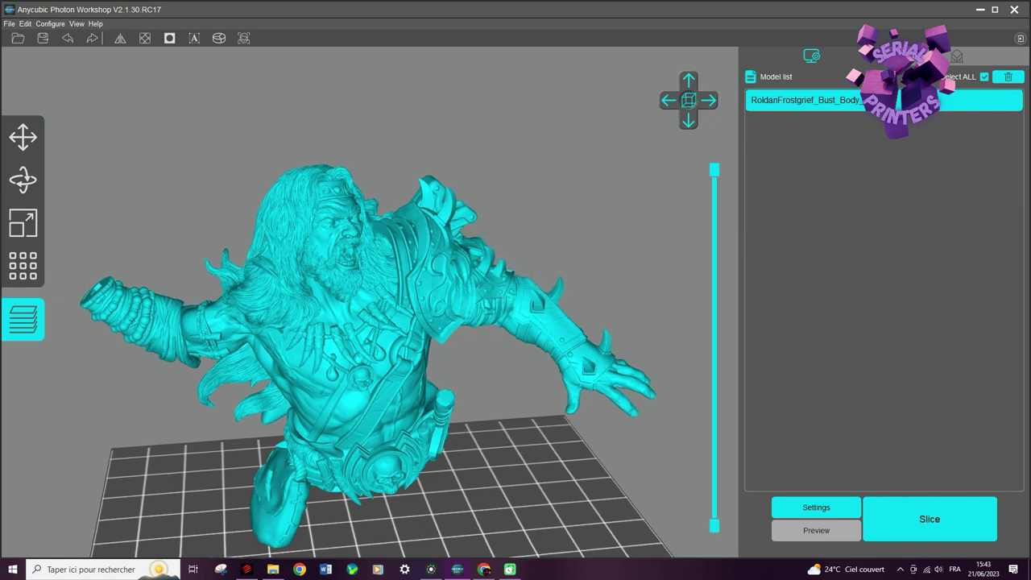
{"action": "left_click_drag", "start_coordinate": [715, 170], "coordinate": [714, 182]}
{"action": "right_click_drag", "start_coordinate": [532, 242], "coordinate": [569, 371]}
{"action": "middle_click_drag", "start_coordinate": [569, 371], "coordinate": [590, 279]}
{"action": "mouse_move", "coordinate": [714, 181]}
{"action": "left_mouse_down"}
{"action": "mouse_move", "coordinate": [714, 386]}
{"action": "mouse_move", "coordinate": [714, 243]}
{"action": "left_mouse_up"}
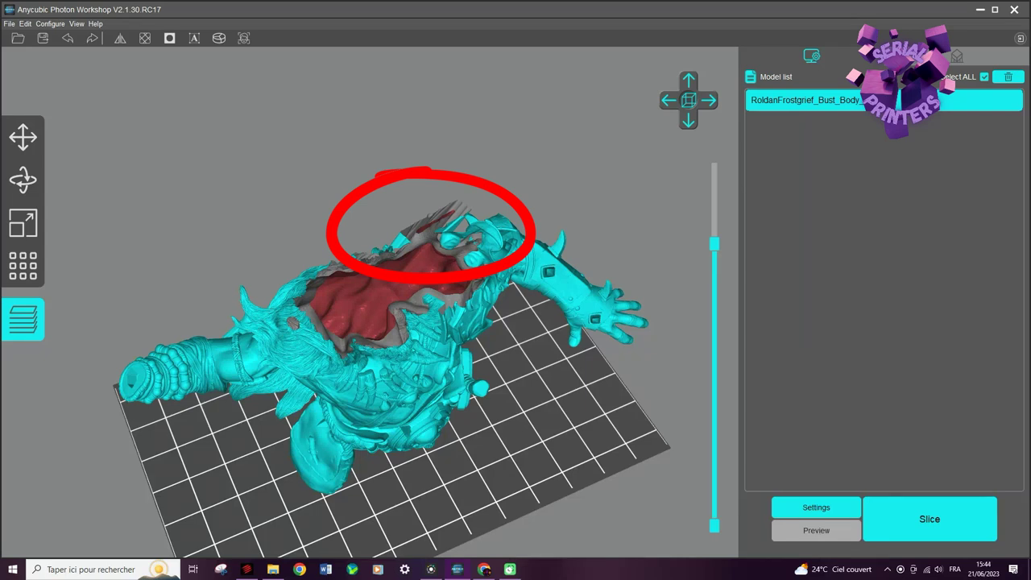
{"action": "left_click_drag", "start_coordinate": [714, 243], "coordinate": [714, 190]}
- Hollow the bust again with a 1.80 mm thickness and no infill, and check the section at the shoulder
{"action": "left_click", "coordinate": [145, 38]}
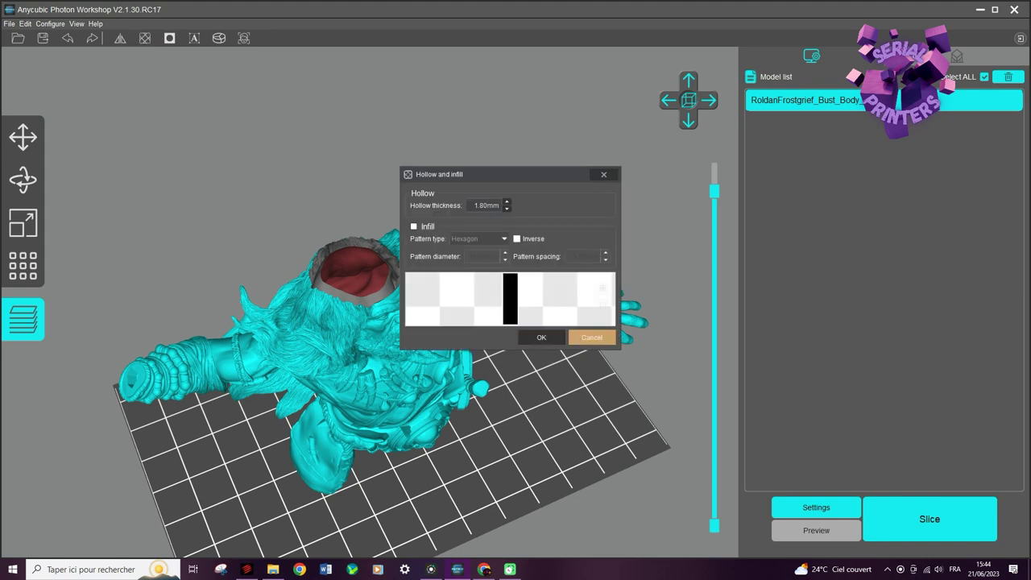
{"action": "left_click", "coordinate": [541, 336]}
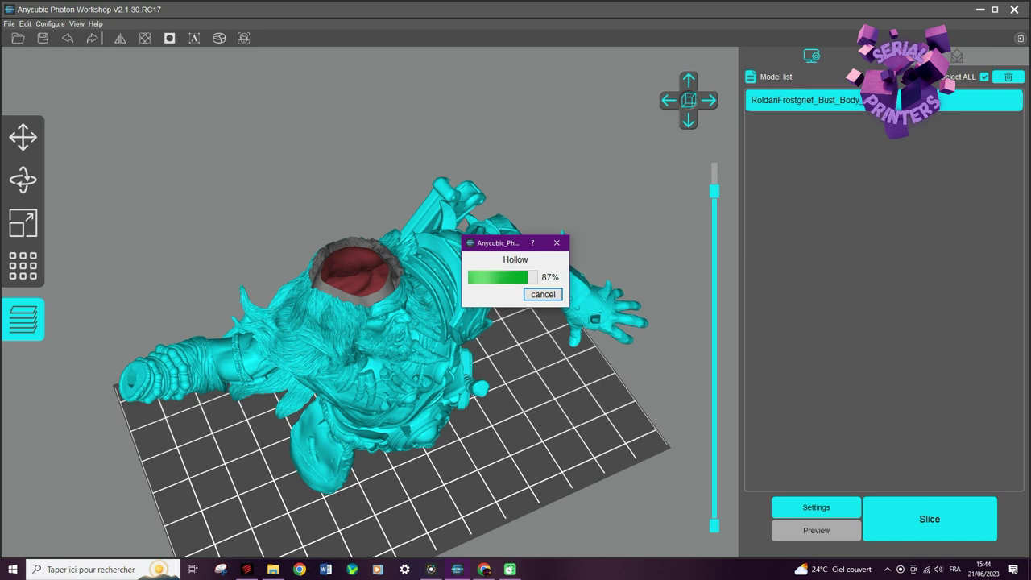
{"action": "left_click_drag", "start_coordinate": [714, 170], "coordinate": [714, 245]}
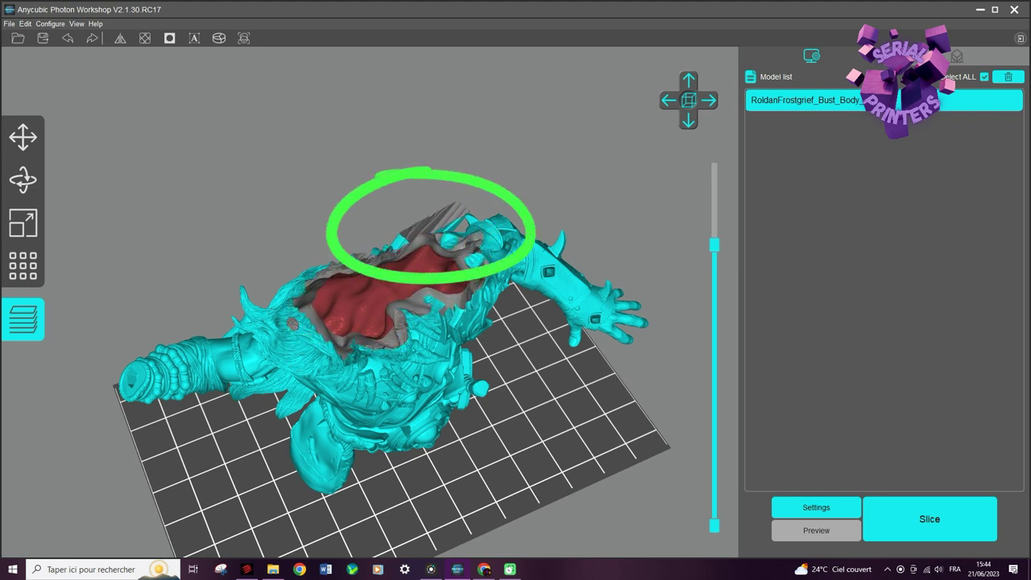
- Examine the hollowed interior layer by layer from the belt area up to the head, checking wall thickness around the base, torso and arms
{"action": "left_click_drag", "start_coordinate": [714, 244], "coordinate": [714, 278]}
{"action": "right_click_drag", "start_coordinate": [403, 338], "coordinate": [499, 305]}
{"action": "left_click_drag", "start_coordinate": [713, 278], "coordinate": [714, 465]}
{"action": "right_click_drag", "start_coordinate": [516, 403], "coordinate": [362, 468]}
{"action": "mouse_move", "coordinate": [714, 465]}
{"action": "left_mouse_down"}
{"action": "mouse_move", "coordinate": [714, 419]}
{"action": "mouse_move", "coordinate": [714, 454]}
{"action": "mouse_move", "coordinate": [713, 443]}
{"action": "left_mouse_up"}
{"action": "key", "text": "Down"}
{"action": "key", "text": "Up"}
{"action": "key", "text": "Up"}
{"action": "key", "text": "Up"}
{"action": "key", "text": "Up"}
{"action": "key", "text": "Up"}
{"action": "key", "text": "Up"}
{"action": "key", "text": "Up"}
{"action": "key", "text": "Up"}
{"action": "key", "text": "Up"}
{"action": "key", "text": "Up"}
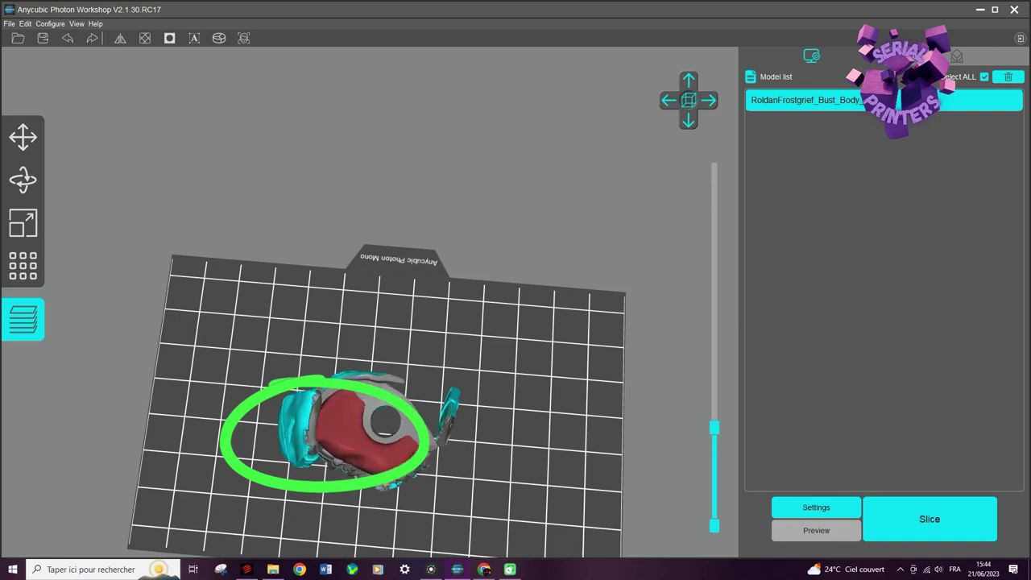
{"action": "key", "text": "Up"}
{"action": "key", "text": "Up"}
{"action": "key", "text": "Up"}
{"action": "key", "text": "Up"}
{"action": "key", "text": "Up"}
{"action": "key", "text": "Up"}
{"action": "key", "text": "Up"}
{"action": "key", "text": "Up"}
{"action": "key", "text": "Up"}
{"action": "key", "text": "Up"}
{"action": "key", "text": "Up"}
{"action": "key", "text": "Up"}
{"action": "key", "text": "Up"}
{"action": "key", "text": "Up"}
{"action": "key", "text": "Up"}
{"action": "key", "text": "Up"}
{"action": "key", "text": "Up"}
{"action": "key", "text": "Up"}
{"action": "key", "text": "Up"}
{"action": "key", "text": "Up"}
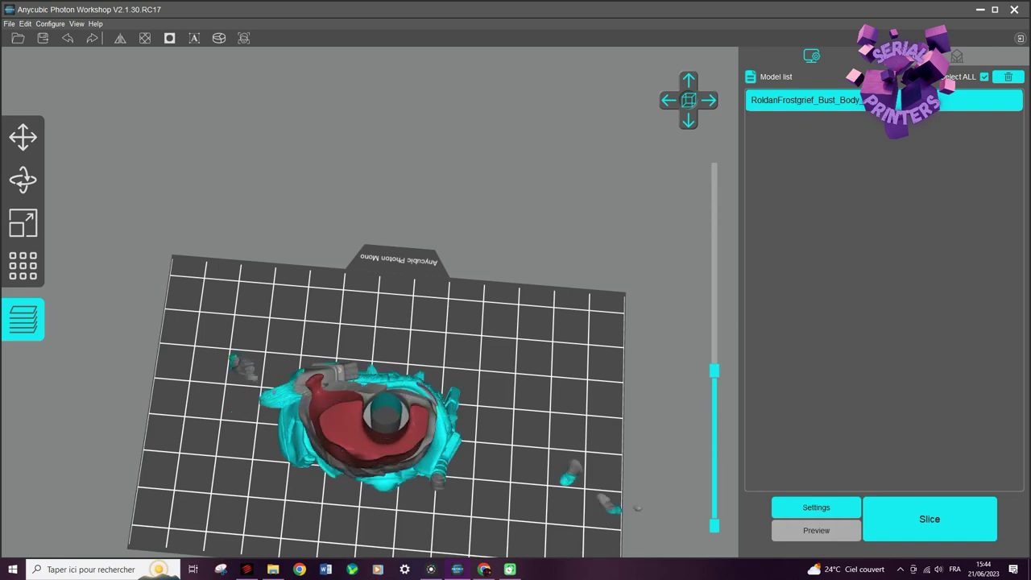
{"action": "key", "text": "Down"}
{"action": "key", "text": "Down"}
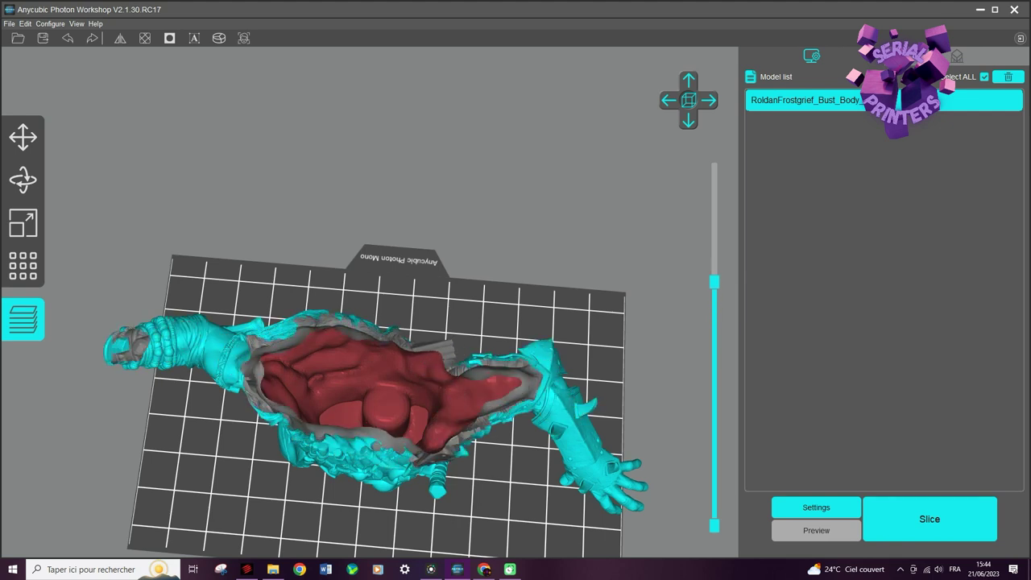
{"action": "key", "text": "Down"}
{"action": "key", "text": "Down"}
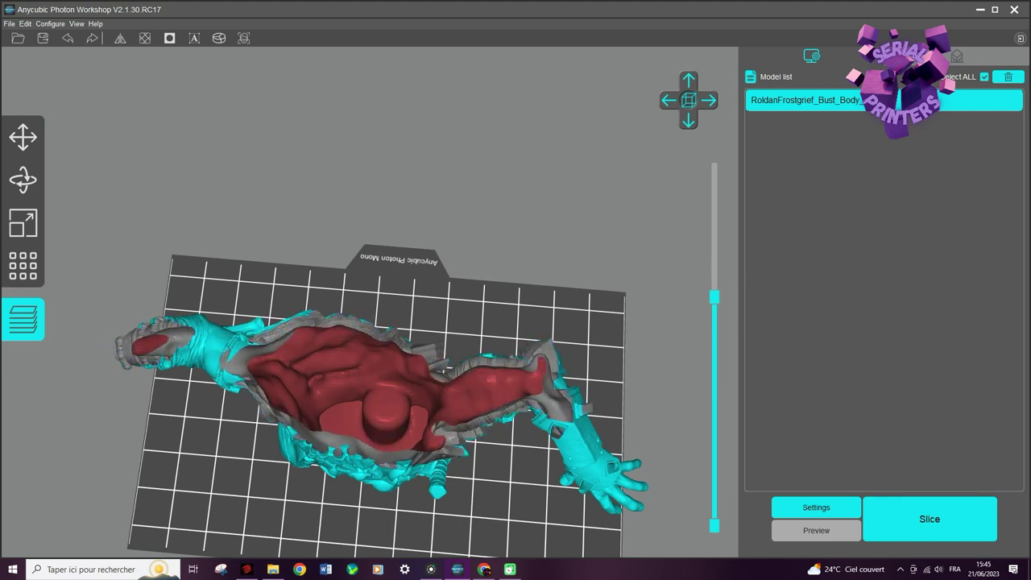
{"action": "key", "text": "Up"}
{"action": "key", "text": "Up"}
{"action": "key", "text": "Up"}
{"action": "key", "text": "Up"}
{"action": "key", "text": "Up"}
{"action": "key", "text": "Up"}
{"action": "key", "text": "Up"}
{"action": "key", "text": "Up"}
{"action": "key", "text": "Up"}
{"action": "key", "text": "Up"}
{"action": "key", "text": "Up"}
{"action": "key", "text": "Up"}
{"action": "key", "text": "Up"}
{"action": "key", "text": "Up"}
{"action": "key", "text": "Up"}
{"action": "key", "text": "Up"}
{"action": "key", "text": "Up"}
{"action": "key", "text": "Up"}
{"action": "key", "text": "Up"}
{"action": "key", "text": "Up"}
{"action": "key", "text": "Up"}
{"action": "key", "text": "Up"}
{"action": "key", "text": "Up"}
{"action": "key", "text": "Up"}
{"action": "key", "text": "Up"}
{"action": "key", "text": "Up"}
{"action": "key", "text": "Up"}
{"action": "key", "text": "Up"}
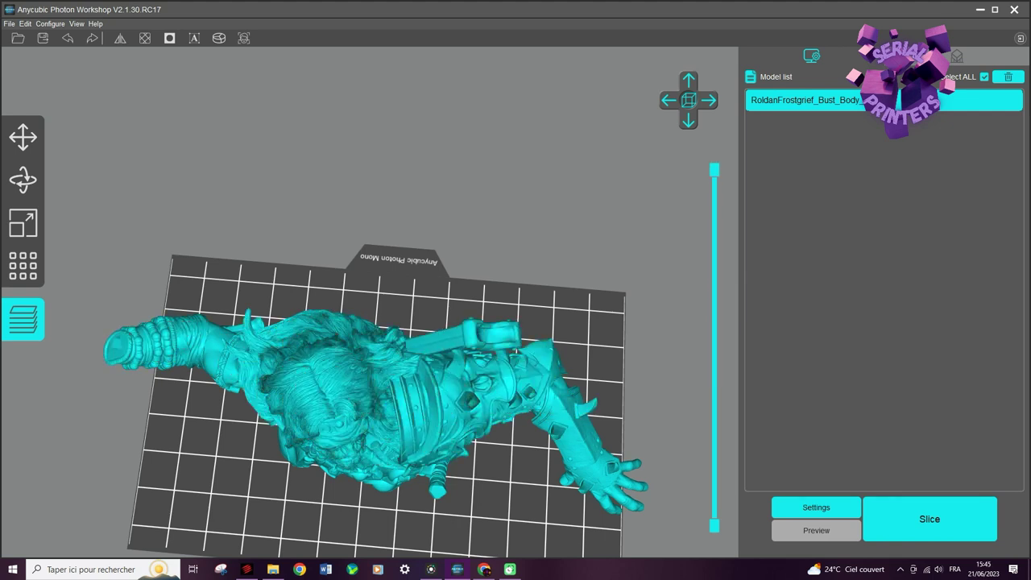
- Start the Punching tool and set the outer extend length to 1.80 mm
{"action": "right_click_drag", "start_coordinate": [378, 354], "coordinate": [383, 225]}
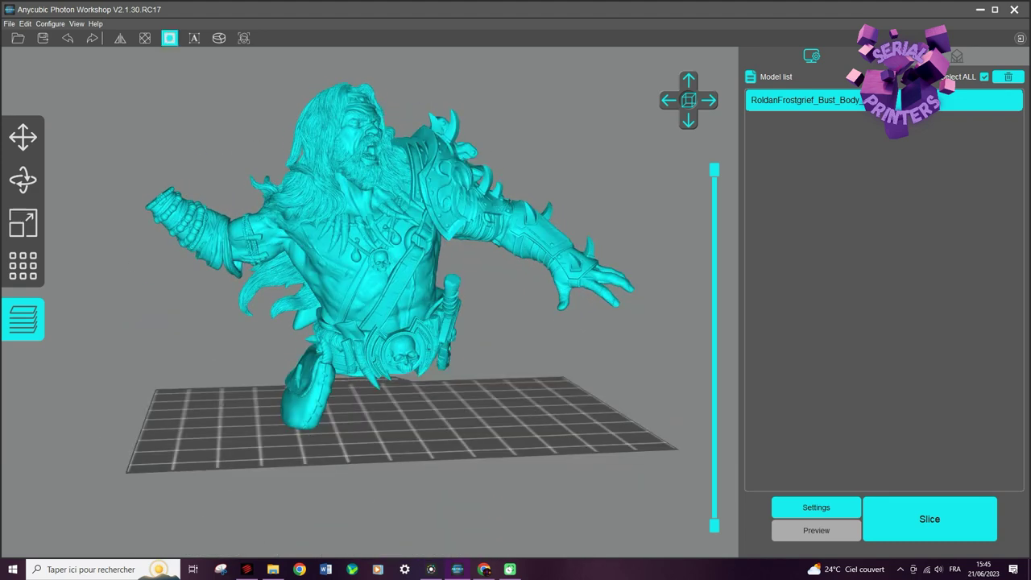
{"action": "left_click", "coordinate": [169, 38]}
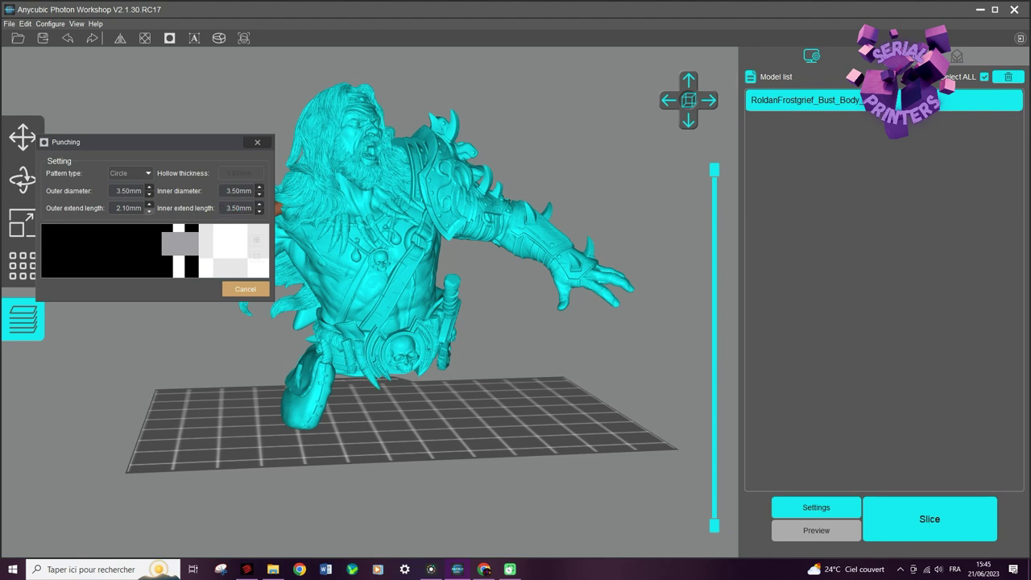
{"action": "left_click", "coordinate": [149, 211]}
{"action": "left_click", "coordinate": [149, 211]}
{"action": "left_click", "coordinate": [149, 211]}
{"action": "left_click", "coordinate": [149, 211]}
{"action": "left_click", "coordinate": [149, 205]}
{"action": "left_click", "coordinate": [149, 205]}
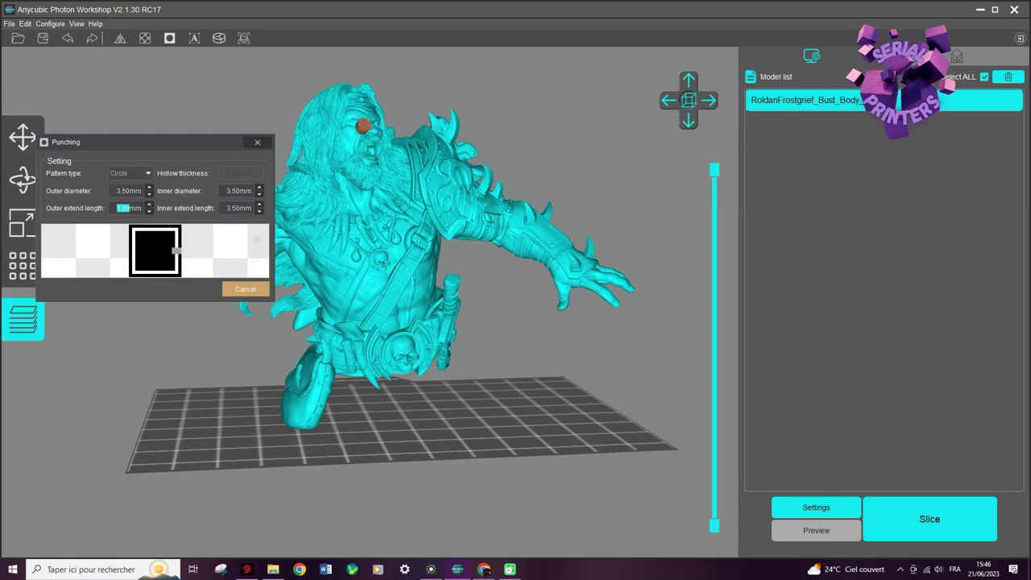
- Punch a 3.50 mm circular drain hole through the flat underside beside the round socket, and inspect it from inside the cavity
{"action": "right_click_drag", "start_coordinate": [453, 316], "coordinate": [420, 161]}
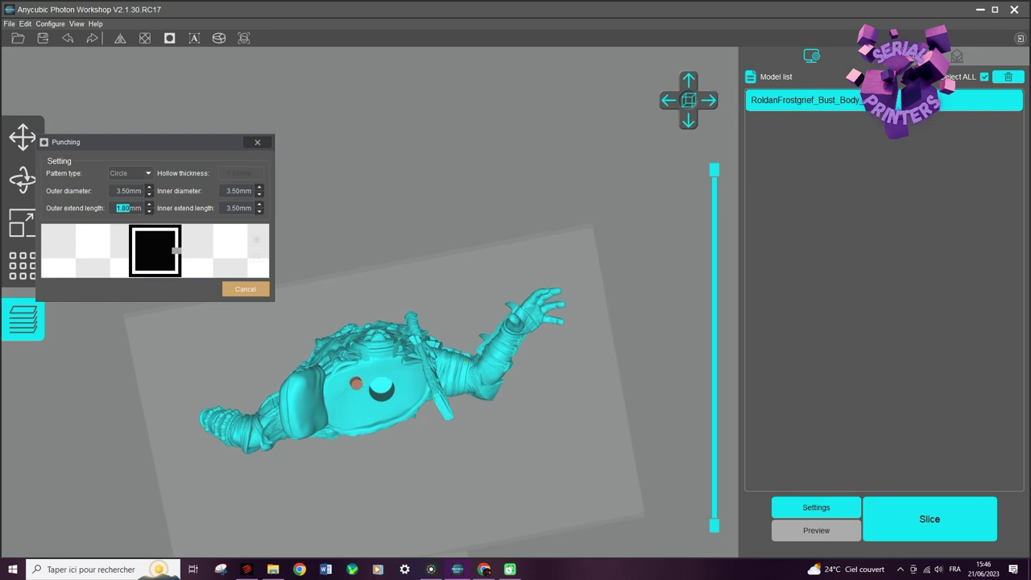
{"action": "left_click", "coordinate": [355, 383]}
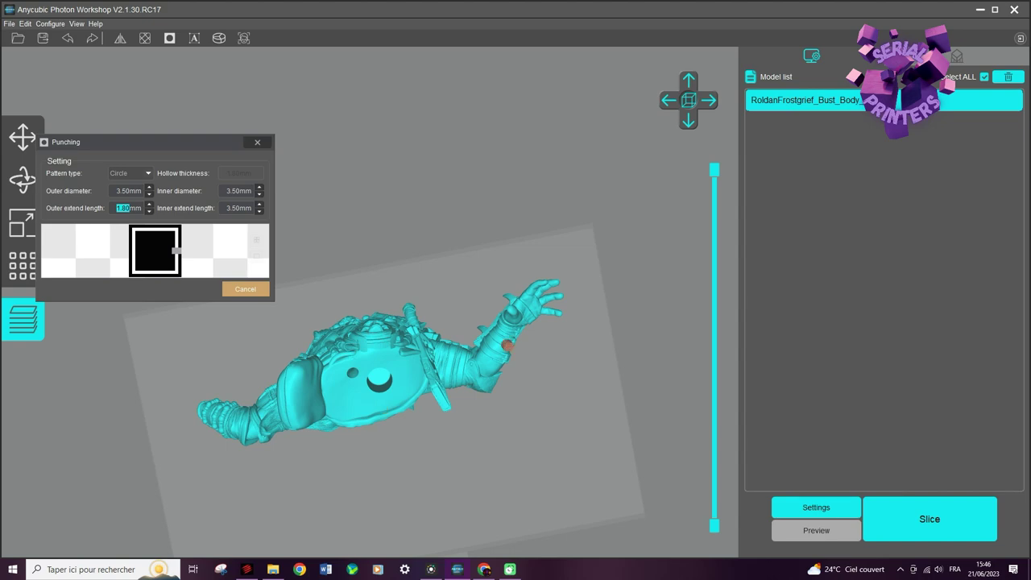
{"action": "left_click", "coordinate": [246, 289]}
{"action": "right_click_drag", "start_coordinate": [386, 218], "coordinate": [386, 451]}
{"action": "left_click_drag", "start_coordinate": [715, 170], "coordinate": [715, 286]}
{"action": "right_click_drag", "start_coordinate": [403, 339], "coordinate": [560, 323]}
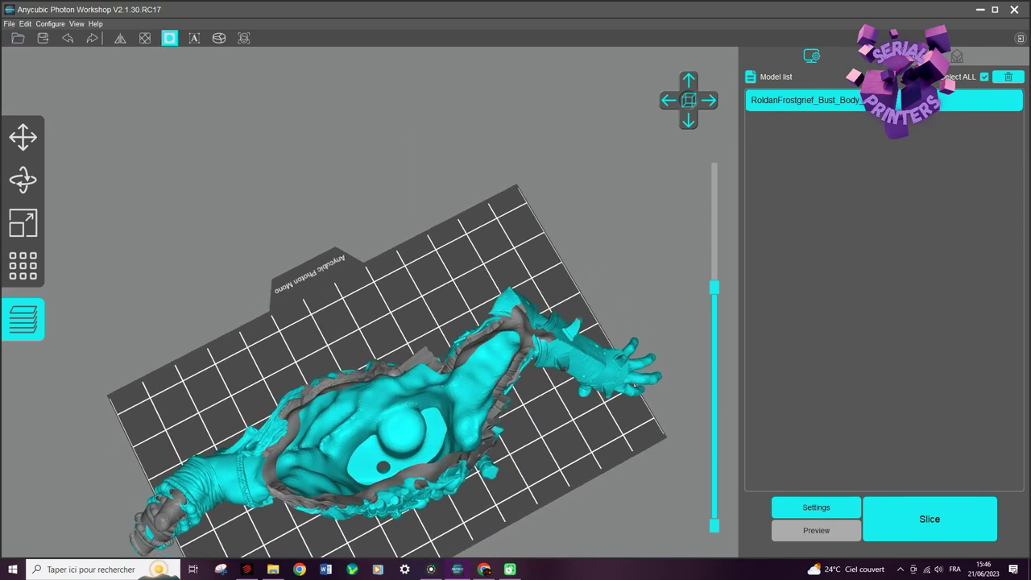
- Punch a second 3.50 mm hole through the cavity floor on the other side of the central socket, working in section view
{"action": "left_click", "coordinate": [169, 38]}
{"action": "left_click_drag", "start_coordinate": [715, 170], "coordinate": [714, 240]}
{"action": "left_click_drag", "start_coordinate": [714, 271], "coordinate": [715, 277]}
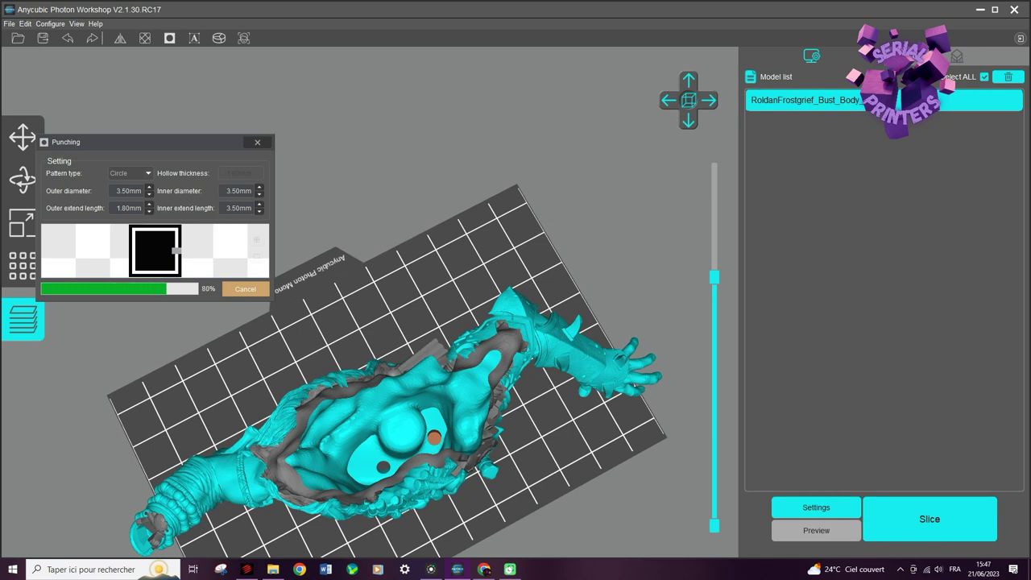
{"action": "left_click", "coordinate": [655, 373]}
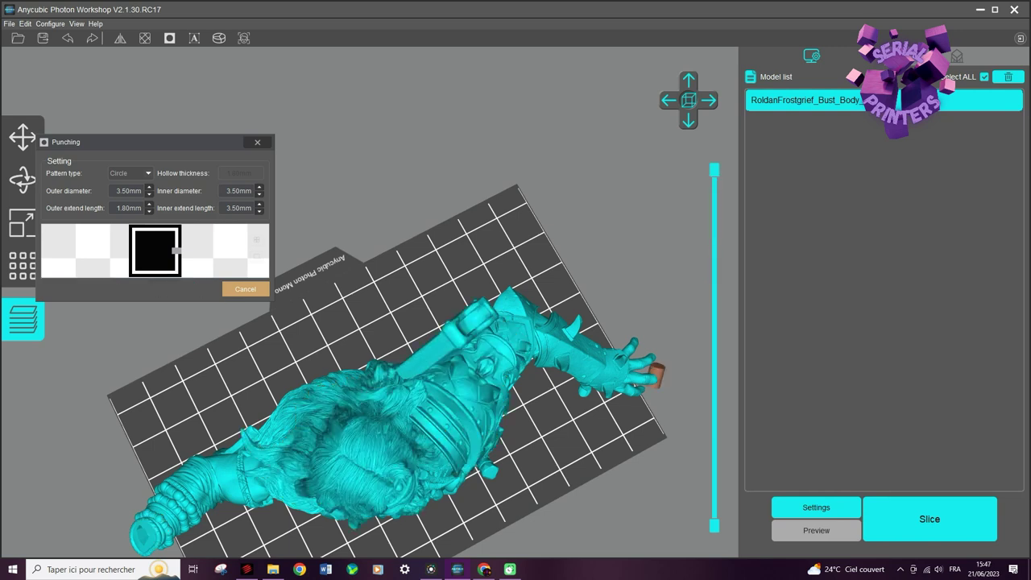
- Section the bust at torso height and punch another 3.50 mm hole in the cavity floor near the first drain hole
{"action": "left_click_drag", "start_coordinate": [714, 170], "coordinate": [714, 279]}
{"action": "mouse_move", "coordinate": [451, 379]}
{"action": "right_mouse_down"}
{"action": "mouse_move", "coordinate": [453, 298]}
{"action": "mouse_move", "coordinate": [452, 368]}
{"action": "right_mouse_up"}
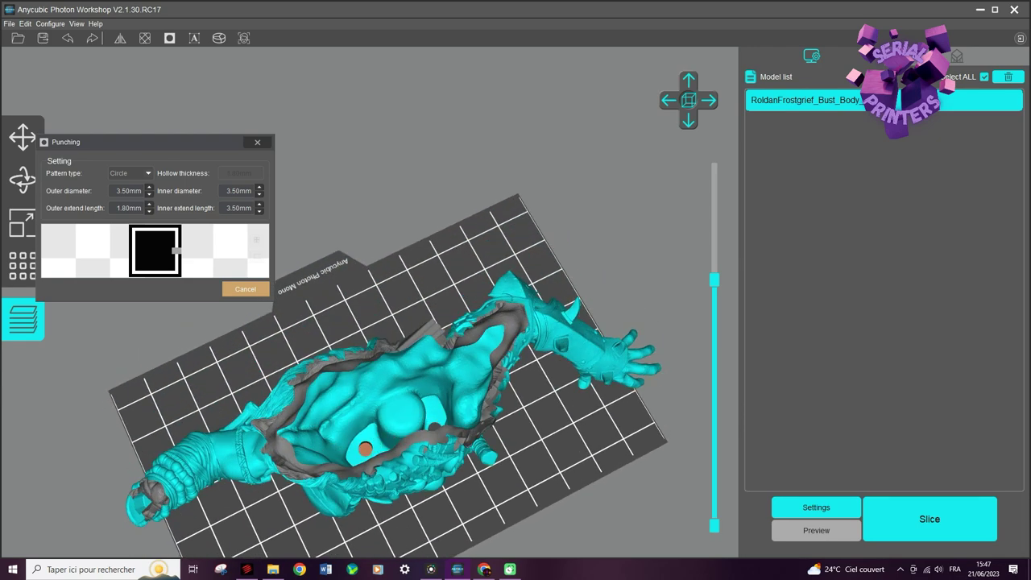
{"action": "left_click", "coordinate": [365, 449]}
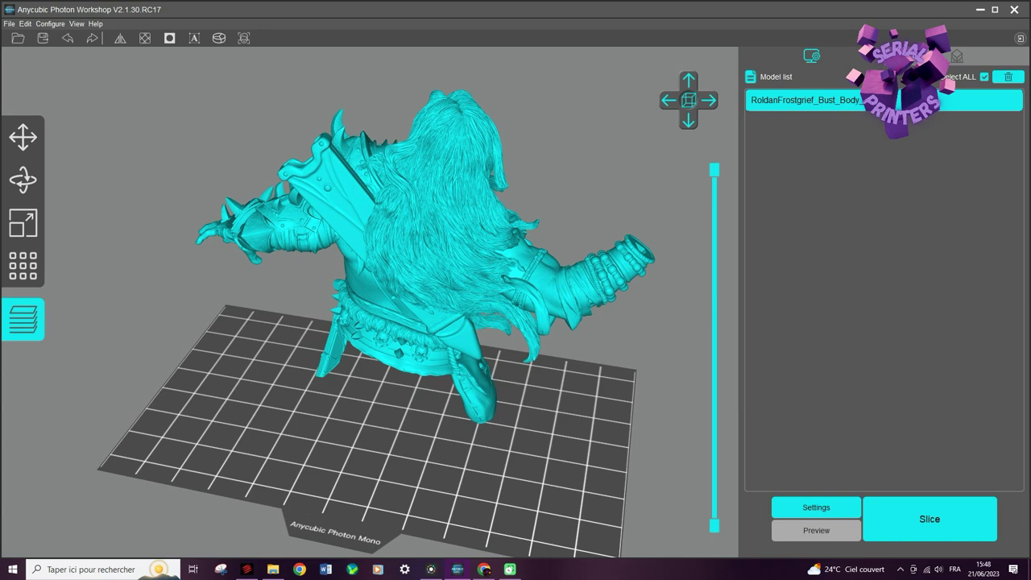
- Punch a 3.50 mm circular hole into the socket at the end of the cut forearm, using section cuts to check the position
{"action": "left_click", "coordinate": [169, 38]}
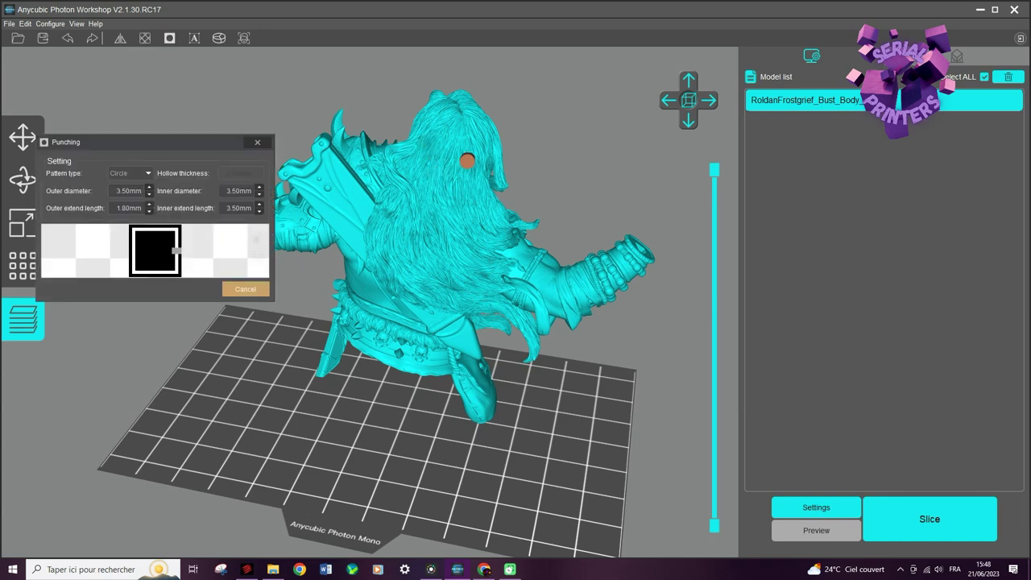
{"action": "right_click_drag", "start_coordinate": [478, 170], "coordinate": [442, 154]}
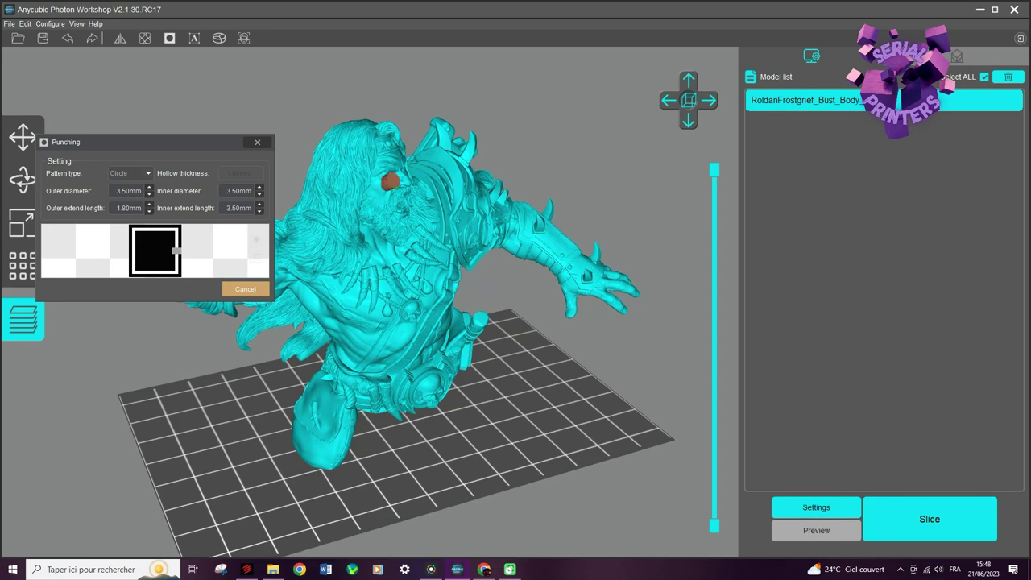
{"action": "mouse_move", "coordinate": [454, 262]}
{"action": "left_mouse_down"}
{"action": "mouse_move", "coordinate": [585, 391]}
{"action": "mouse_move", "coordinate": [514, 297]}
{"action": "left_mouse_up"}
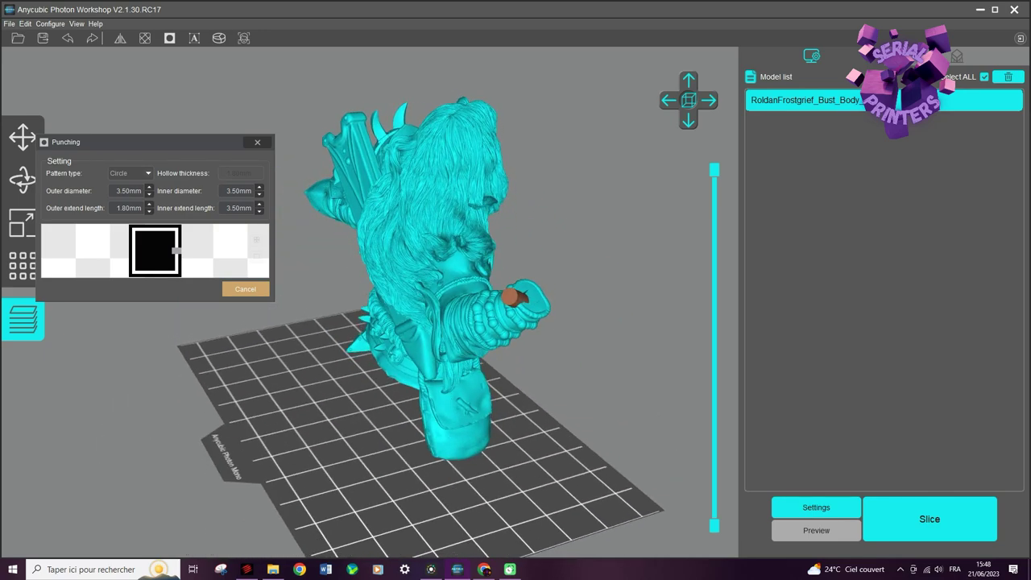
{"action": "left_click_drag", "start_coordinate": [715, 170], "coordinate": [715, 298]}
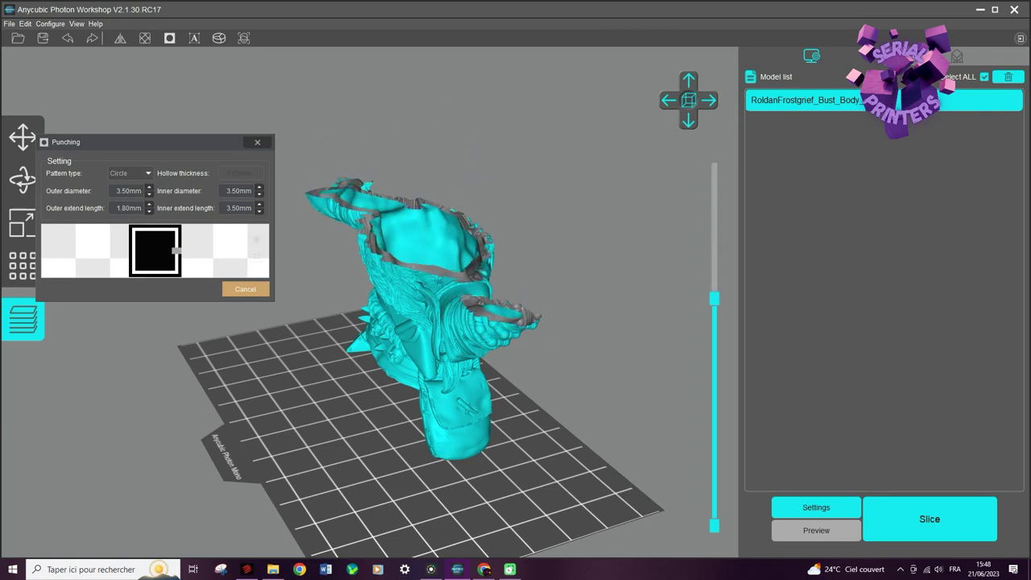
{"action": "left_click_drag", "start_coordinate": [564, 290], "coordinate": [415, 334]}
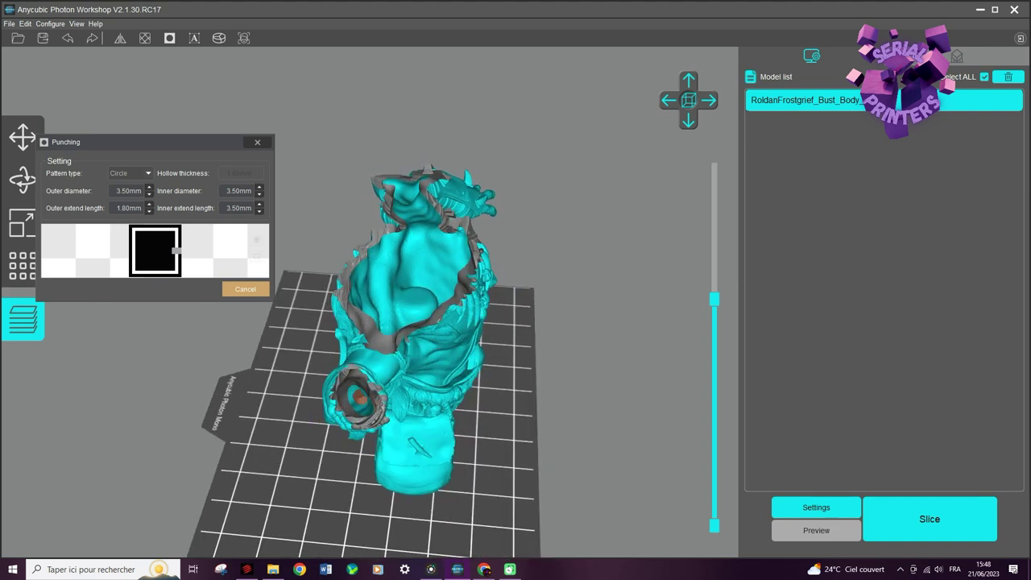
{"action": "left_click_drag", "start_coordinate": [714, 299], "coordinate": [714, 258]}
{"action": "mouse_move", "coordinate": [556, 354]}
{"action": "left_mouse_down"}
{"action": "mouse_move", "coordinate": [484, 303]}
{"action": "mouse_move", "coordinate": [544, 302]}
{"action": "mouse_move", "coordinate": [568, 327]}
{"action": "mouse_move", "coordinate": [447, 411]}
{"action": "mouse_move", "coordinate": [522, 407]}
{"action": "mouse_move", "coordinate": [528, 396]}
{"action": "left_mouse_up"}
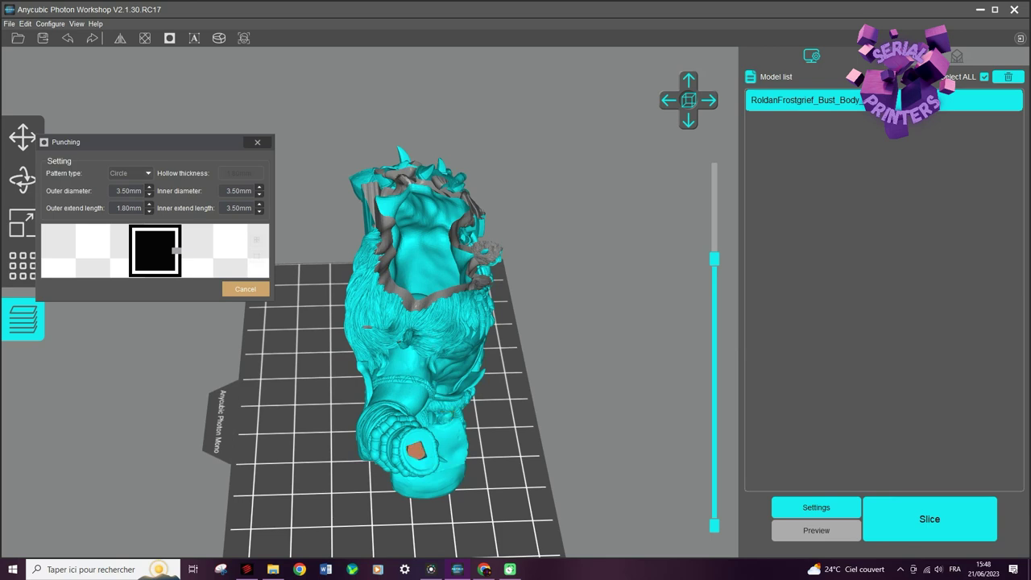
{"action": "left_click", "coordinate": [415, 451]}
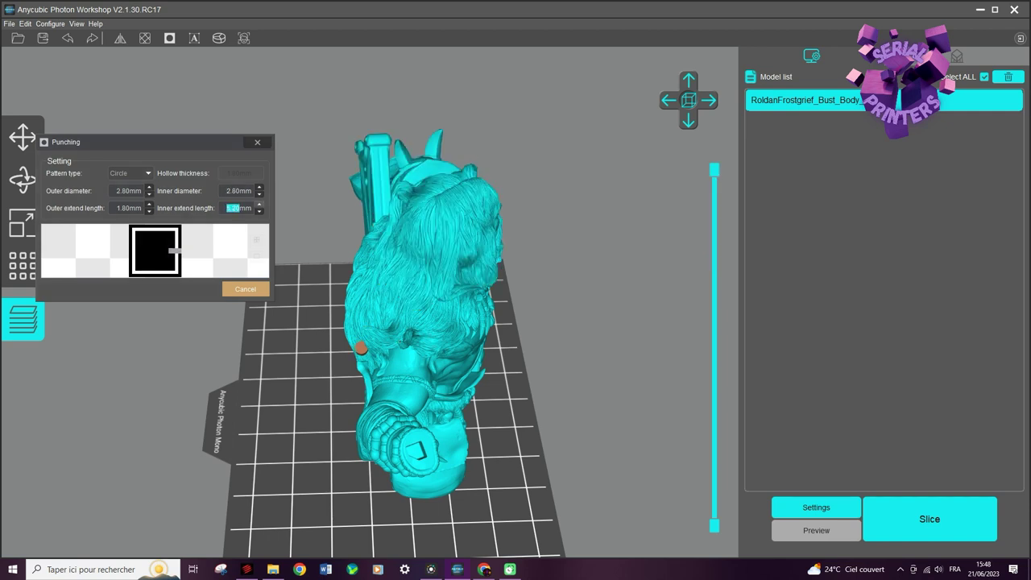
- Punch a 2.80 mm hole with a 5.30 mm inner extend length into the same forearm socket, and close the Punching tool
{"action": "mouse_move", "coordinate": [506, 317]}
{"action": "right_mouse_down"}
{"action": "mouse_move", "coordinate": [444, 346]}
{"action": "mouse_move", "coordinate": [485, 308]}
{"action": "right_mouse_up"}
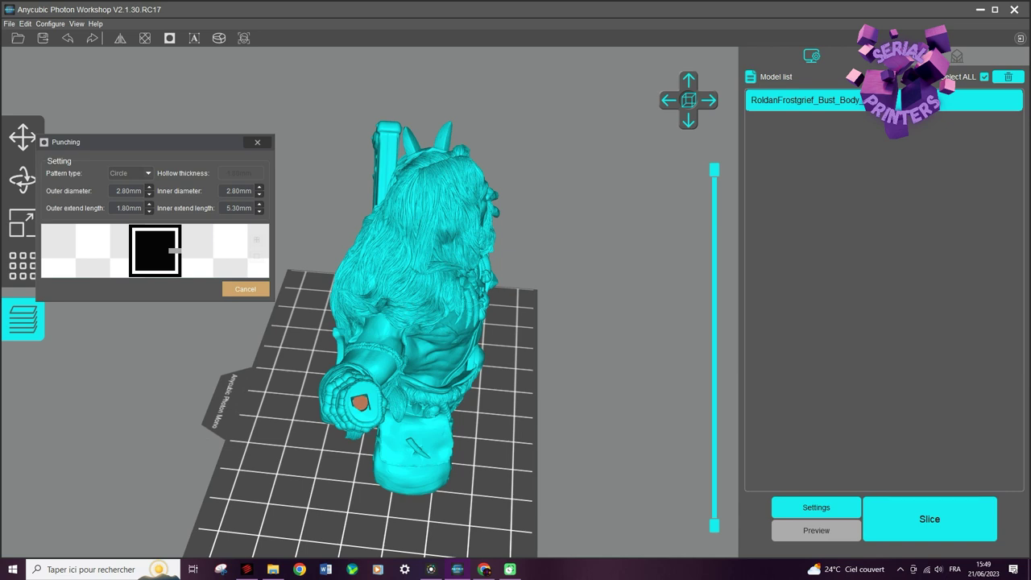
{"action": "left_click", "coordinate": [360, 401]}
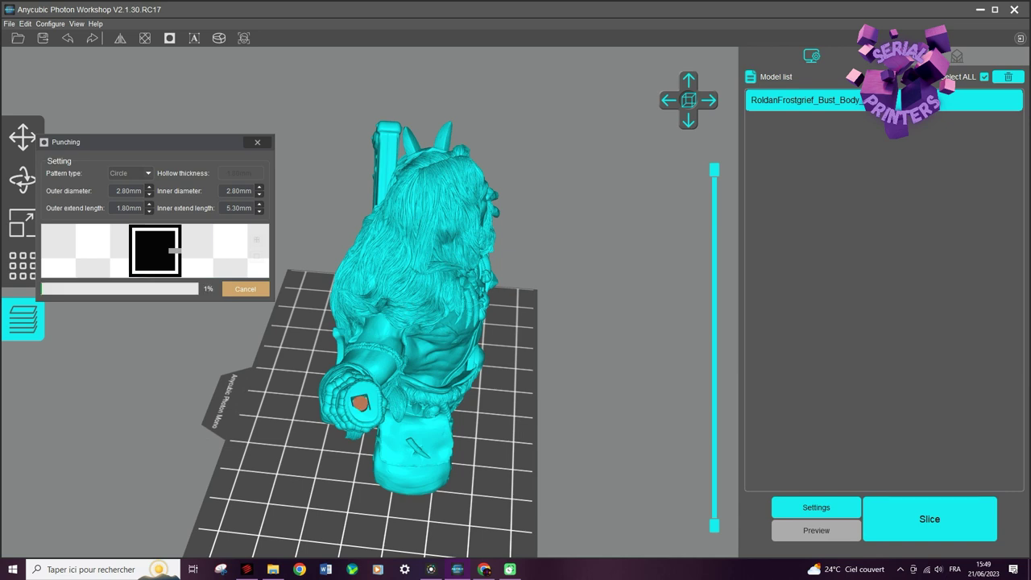
{"action": "left_click", "coordinate": [257, 142]}
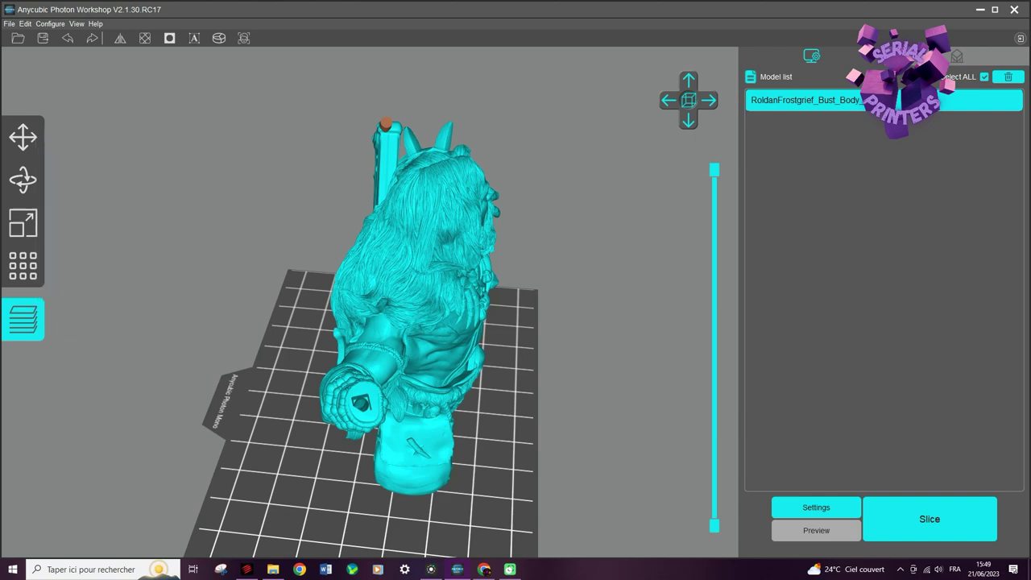
- Section the bust at forearm height and examine the punched forearm hole and the hollow torso
{"action": "left_click_drag", "start_coordinate": [715, 170], "coordinate": [715, 275]}
{"action": "left_click_drag", "start_coordinate": [714, 295], "coordinate": [715, 282]}
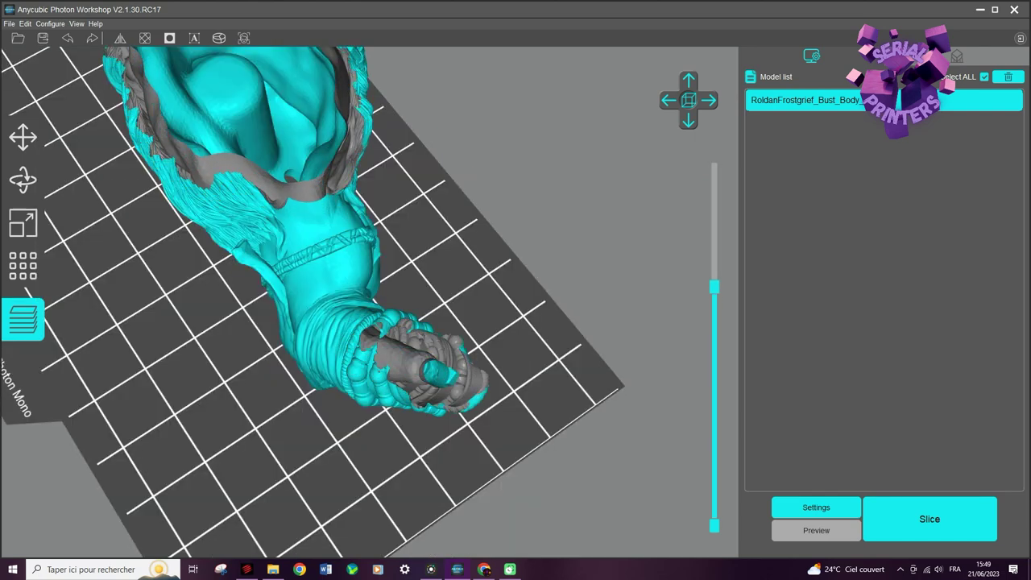
{"action": "right_click_drag", "start_coordinate": [564, 339], "coordinate": [488, 316]}
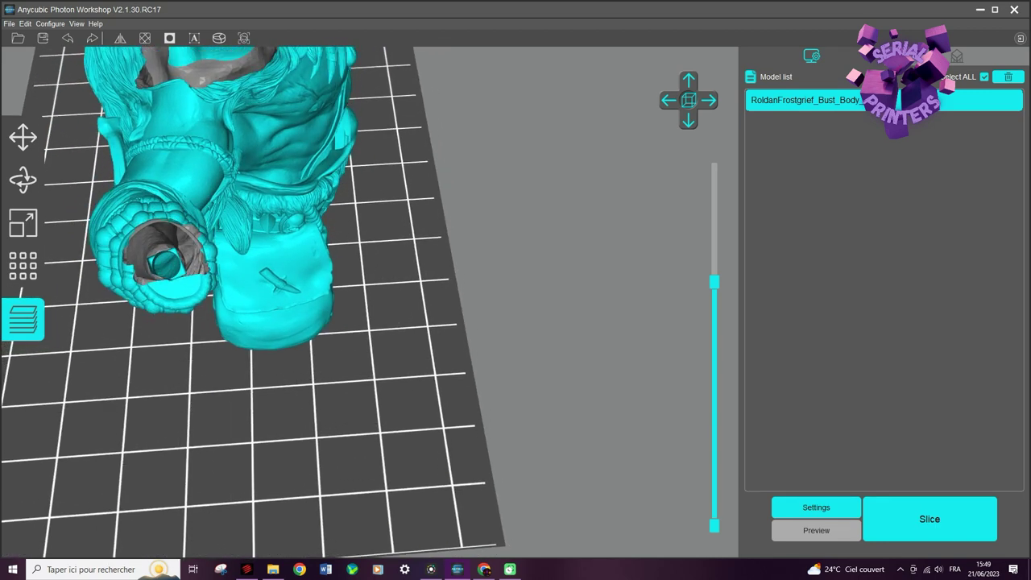
{"action": "right_click_drag", "start_coordinate": [488, 316], "coordinate": [564, 322]}
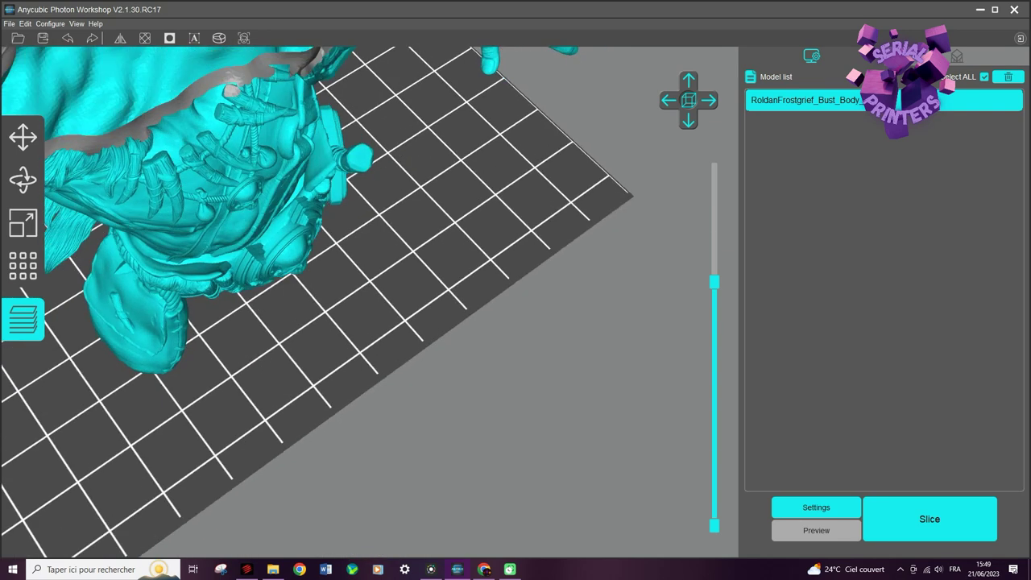
{"action": "scroll", "coordinate": [370, 302], "scroll_direction": "down", "scroll_amount": 4}
{"action": "scroll", "coordinate": [370, 303], "scroll_direction": "down", "scroll_amount": 1}
{"action": "right_click_drag", "start_coordinate": [371, 302], "coordinate": [310, 300]}
{"action": "middle_click_drag", "start_coordinate": [310, 300], "coordinate": [472, 333]}
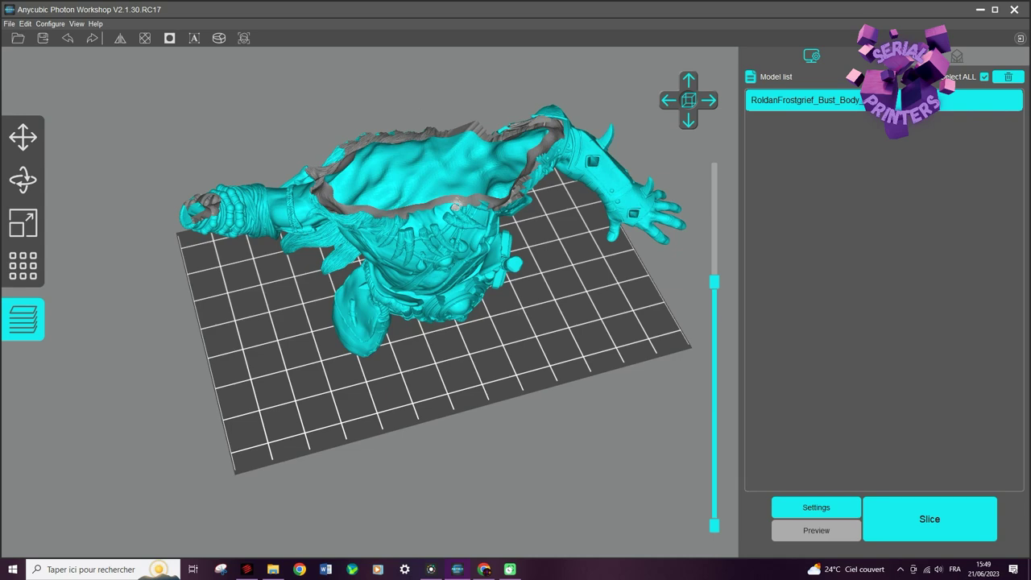
- Examine the hollow torso and the base drain holes from above while raising the section plane up to the head
{"action": "right_click_drag", "start_coordinate": [458, 204], "coordinate": [421, 333]}
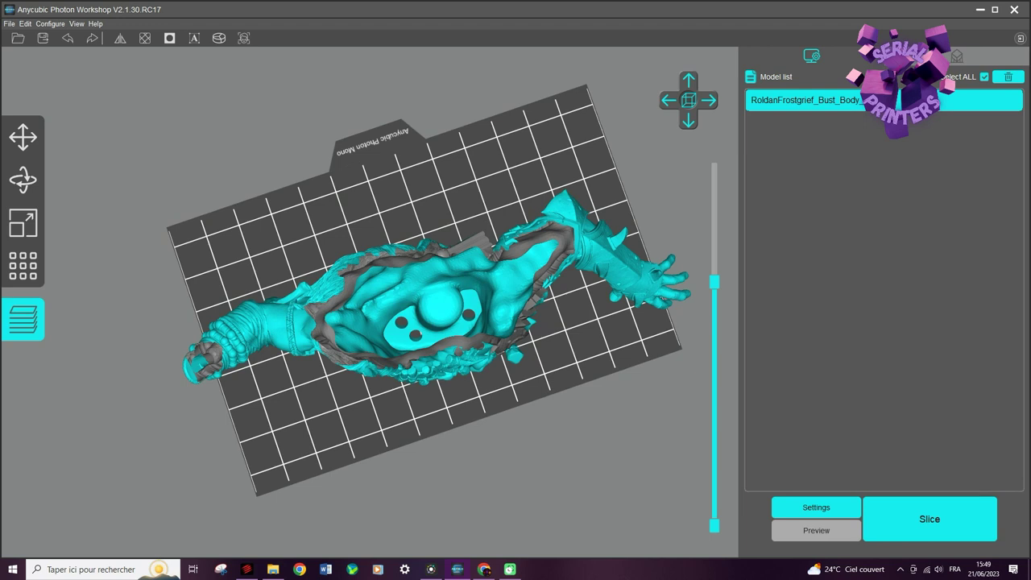
{"action": "scroll", "coordinate": [422, 333], "scroll_direction": "down", "scroll_amount": 1}
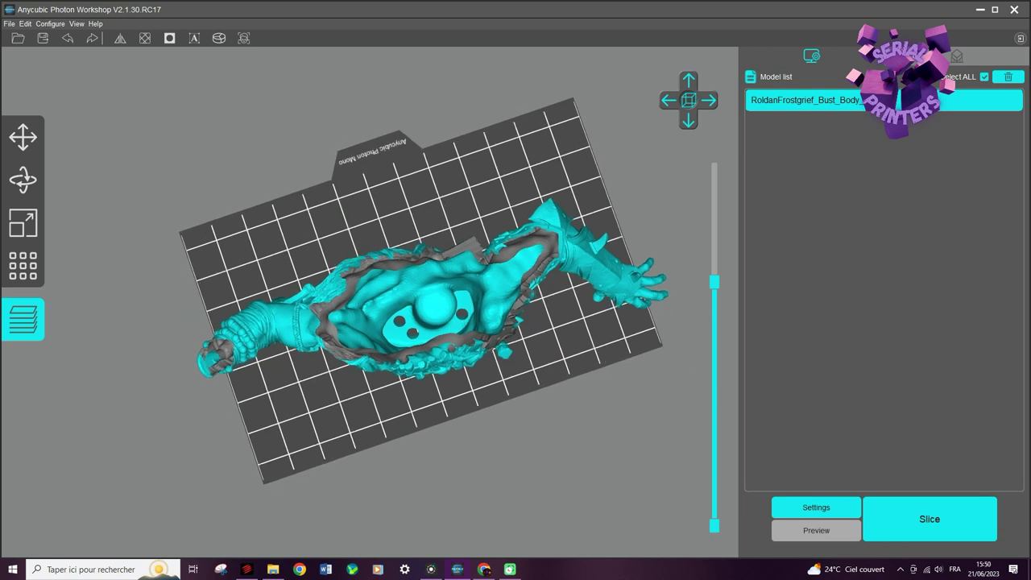
{"action": "left_click_drag", "start_coordinate": [715, 282], "coordinate": [714, 230]}
{"action": "key", "text": "Up"}
{"action": "key", "text": "Up"}
{"action": "key", "text": "Up"}
{"action": "key", "text": "Up"}
{"action": "key", "text": "Up"}
{"action": "key", "text": "Up"}
{"action": "key", "text": "Up"}
{"action": "key", "text": "Up"}
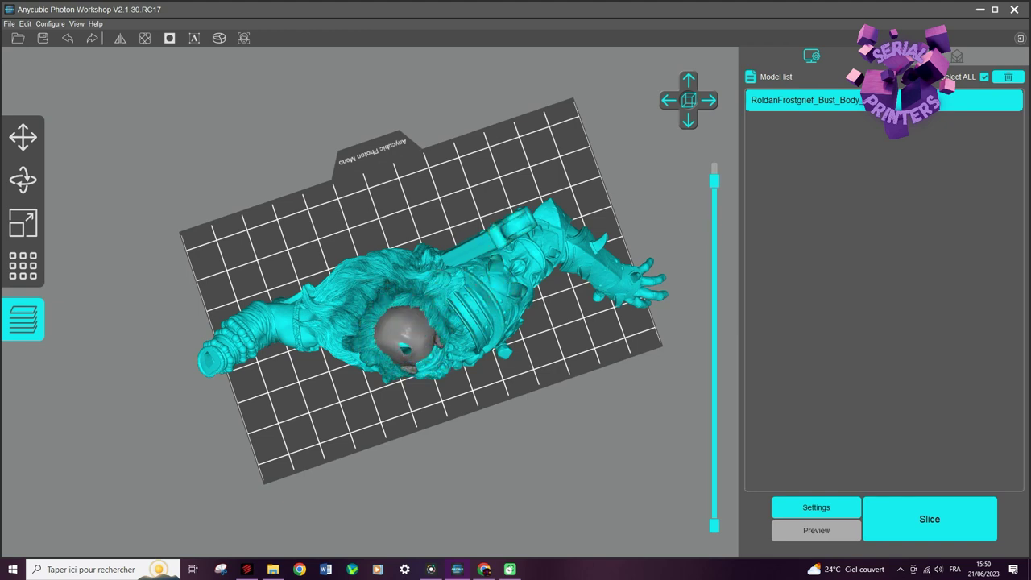
- Section the bust at shoulder height and down at the outstretched hand's wrist to examine the cavity and that forearm
{"action": "left_click_drag", "start_coordinate": [715, 178], "coordinate": [714, 201]}
{"action": "key", "text": "Down"}
{"action": "key", "text": "Down"}
{"action": "key", "text": "Down"}
{"action": "key", "text": "Down"}
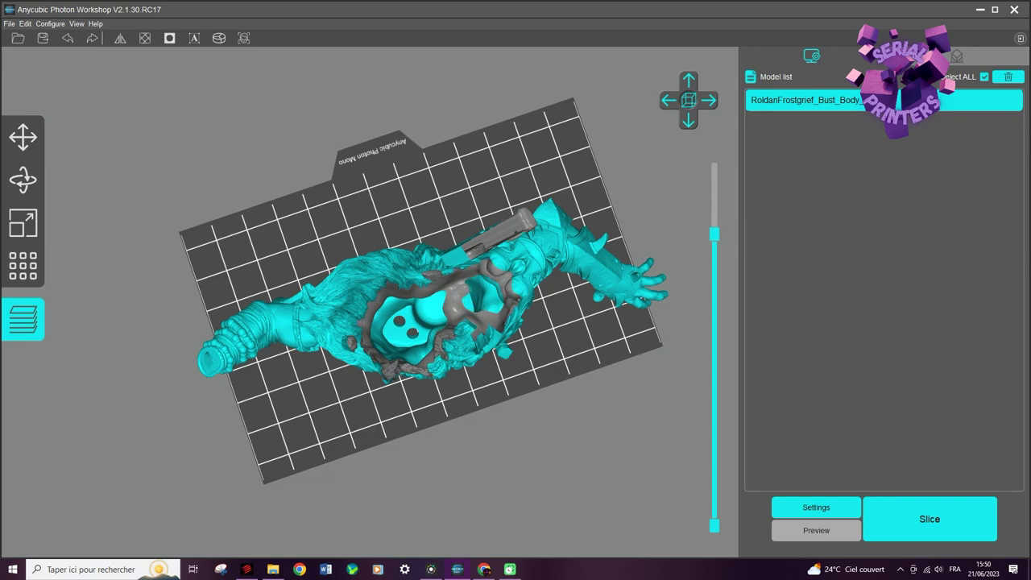
{"action": "key", "text": "Up"}
{"action": "key", "text": "Up"}
{"action": "key", "text": "Up"}
{"action": "right_click_drag", "start_coordinate": [484, 355], "coordinate": [326, 261]}
{"action": "left_click_drag", "start_coordinate": [715, 203], "coordinate": [714, 339]}
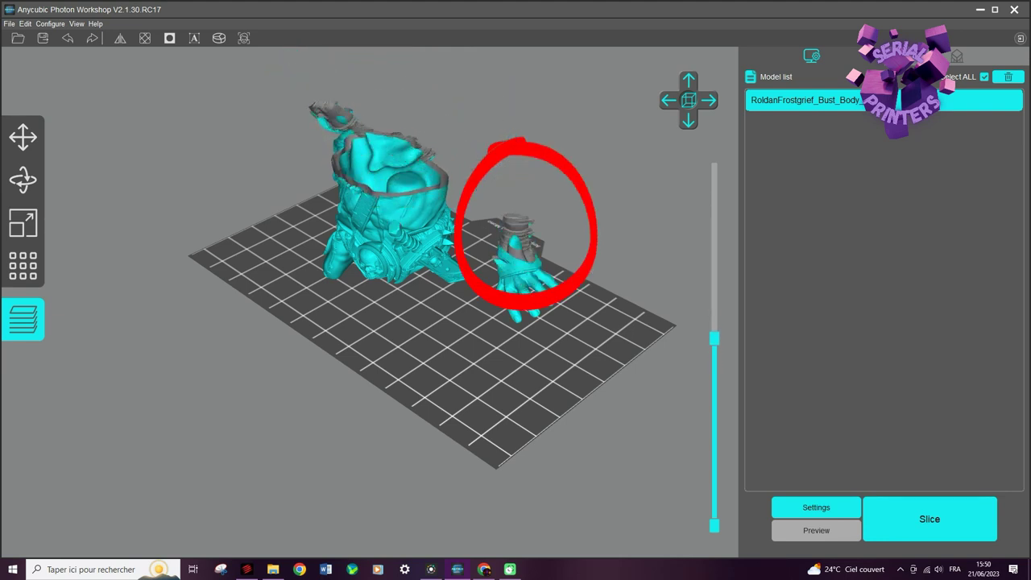
{"action": "key", "text": "Down"}
{"action": "key", "text": "Down"}
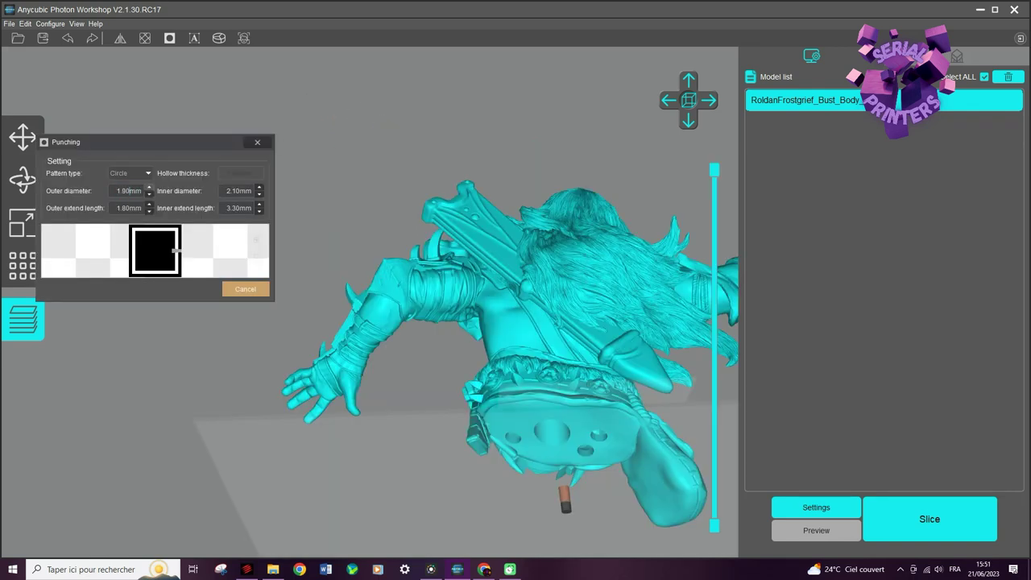
- Punch circular holes with 2.00 mm outer and inner diameters into the outstretched forearm's underside and the leg stump
{"action": "left_click", "coordinate": [149, 187]}
{"action": "scroll", "coordinate": [375, 336], "scroll_direction": "up", "scroll_amount": 5}
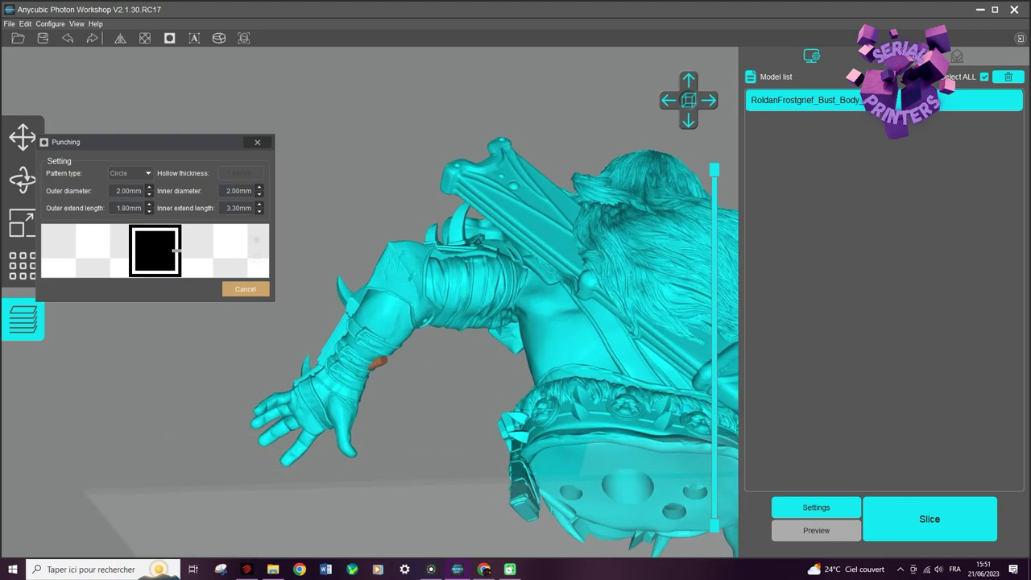
{"action": "scroll", "coordinate": [401, 371], "scroll_direction": "up", "scroll_amount": 3}
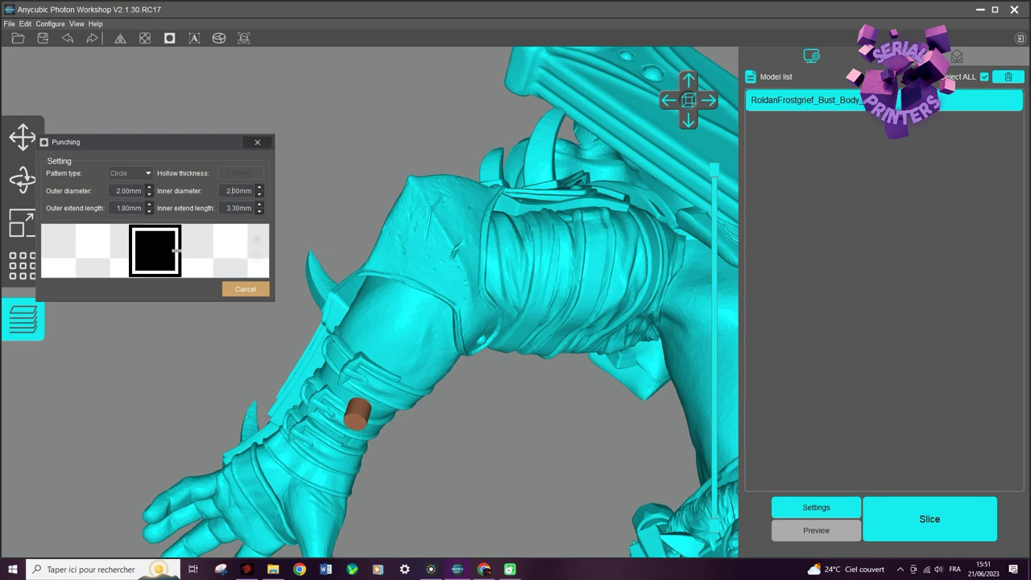
{"action": "right_click_drag", "start_coordinate": [392, 423], "coordinate": [412, 426]}
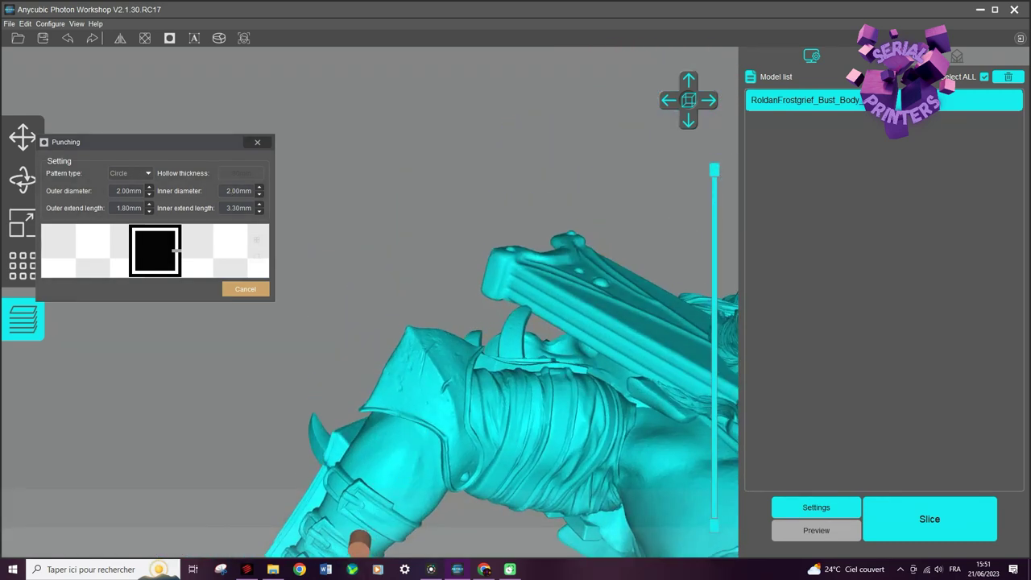
{"action": "left_click", "coordinate": [359, 542]}
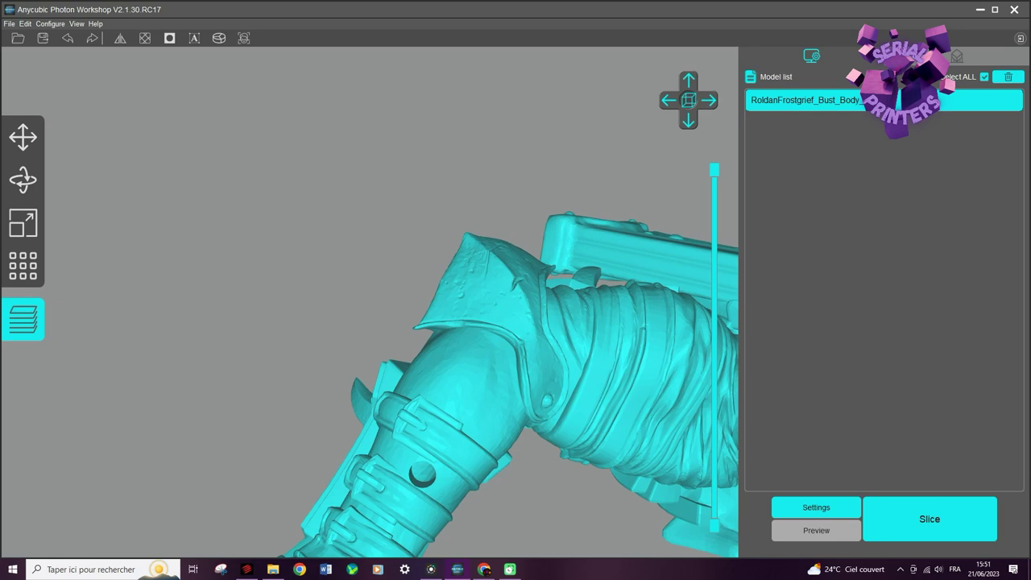
{"action": "right_click_drag", "start_coordinate": [451, 451], "coordinate": [443, 335]}
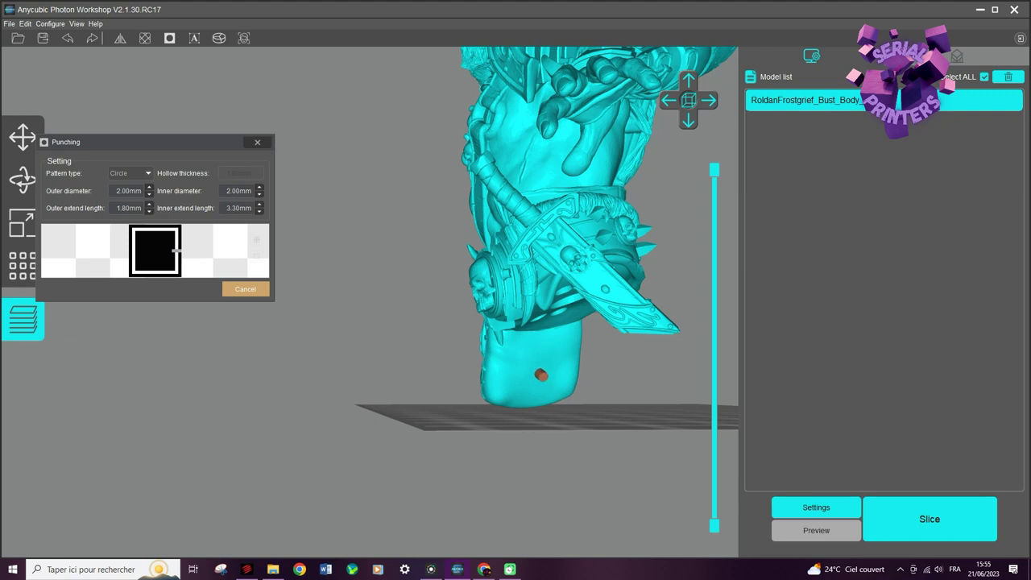
{"action": "left_click", "coordinate": [538, 376]}
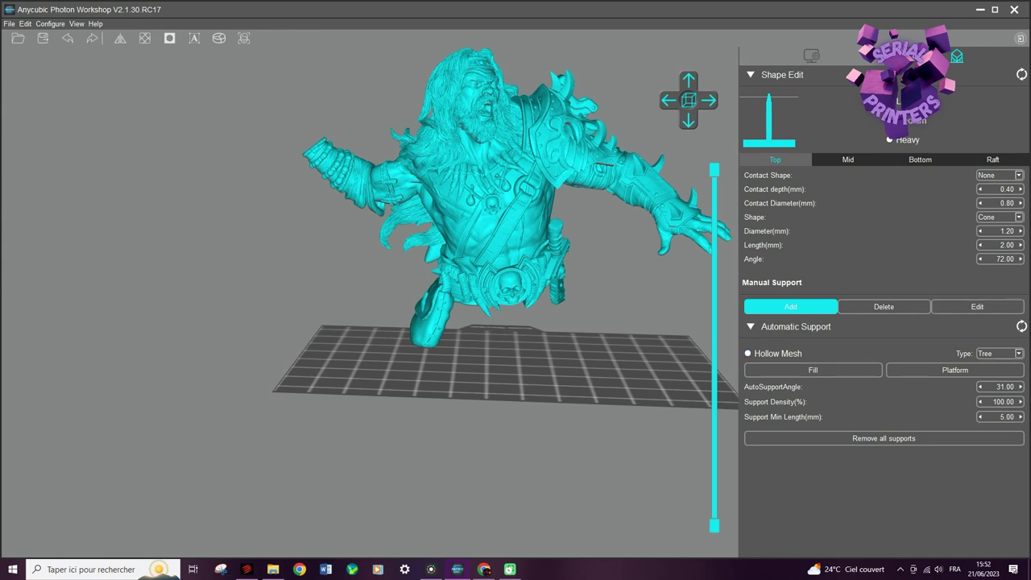
- Generate tree-type Fill supports with each state of the Hollow Mesh option, checking the hollow interior in section
{"action": "left_click", "coordinate": [813, 371]}
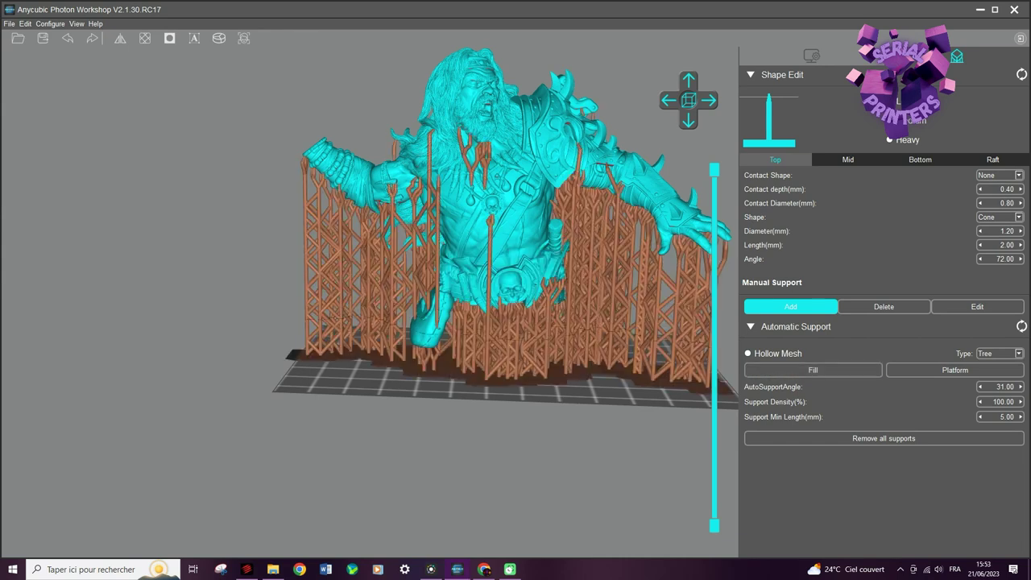
{"action": "left_click_drag", "start_coordinate": [715, 170], "coordinate": [715, 334]}
{"action": "right_click_drag", "start_coordinate": [516, 266], "coordinate": [362, 378]}
{"action": "left_click", "coordinate": [813, 371]}
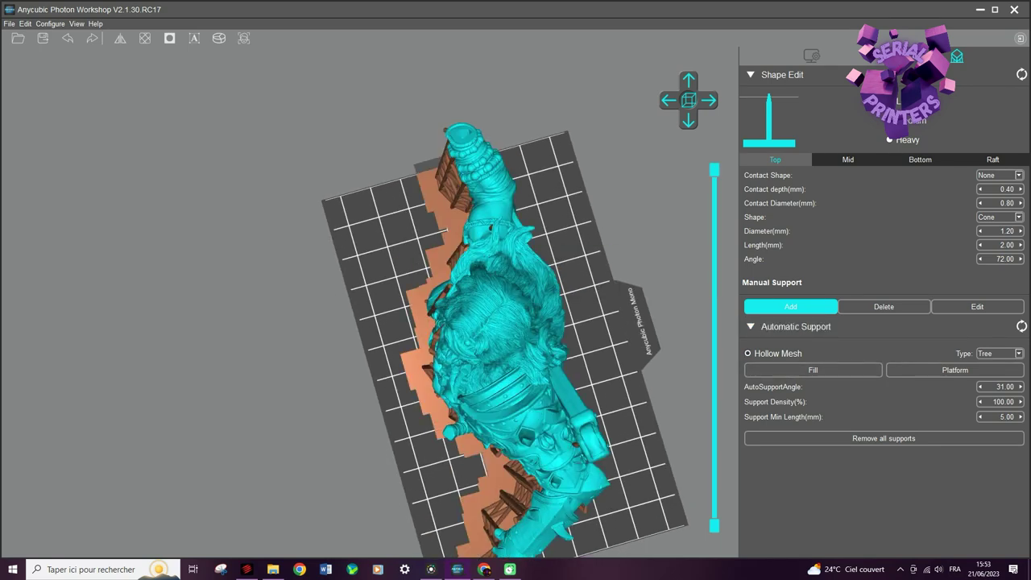
{"action": "left_click_drag", "start_coordinate": [714, 171], "coordinate": [714, 232]}
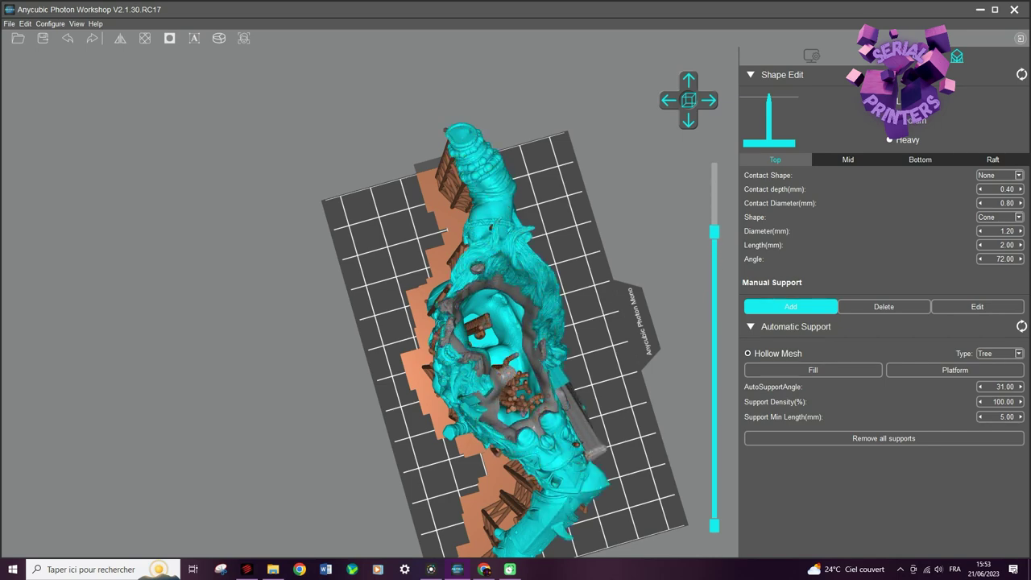
{"action": "right_click_drag", "start_coordinate": [621, 322], "coordinate": [611, 334]}
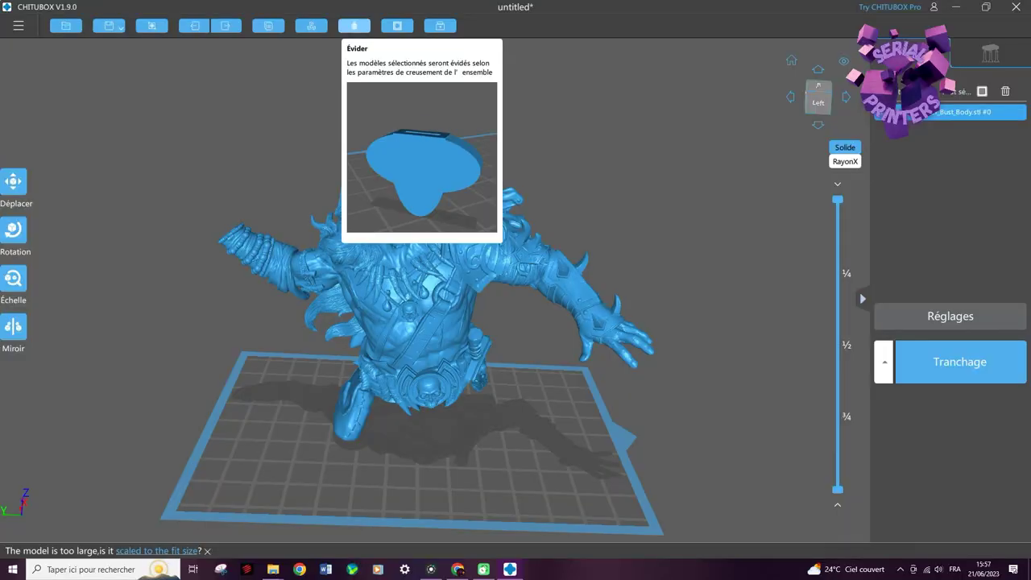
- In CHITUBOX, hollow the bust inward with a 2.00 mm wall, 0.00% precision and no infill, and section it at about 29.6 mm height
{"action": "left_click", "coordinate": [354, 25]}
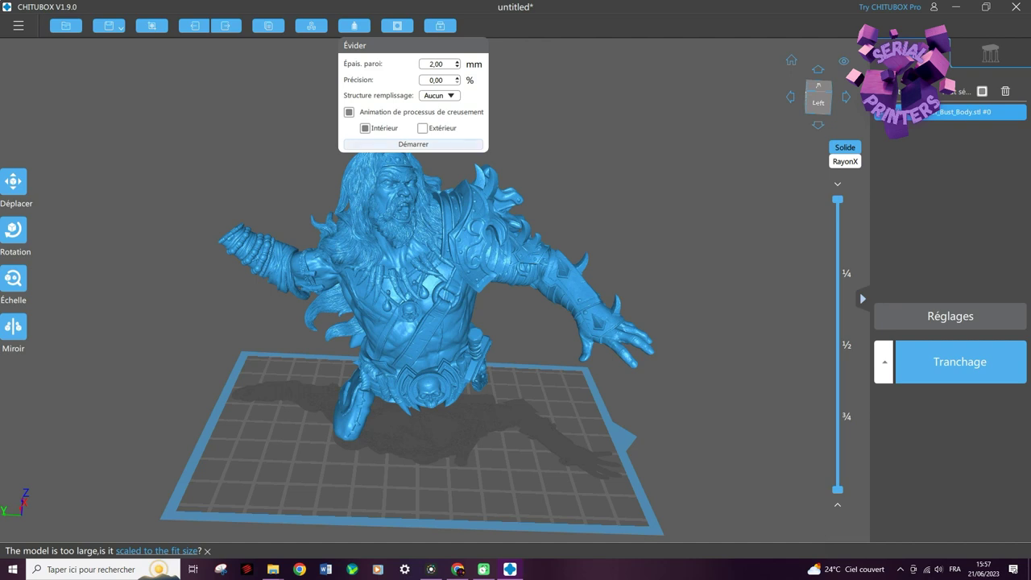
{"action": "left_click", "coordinate": [413, 145]}
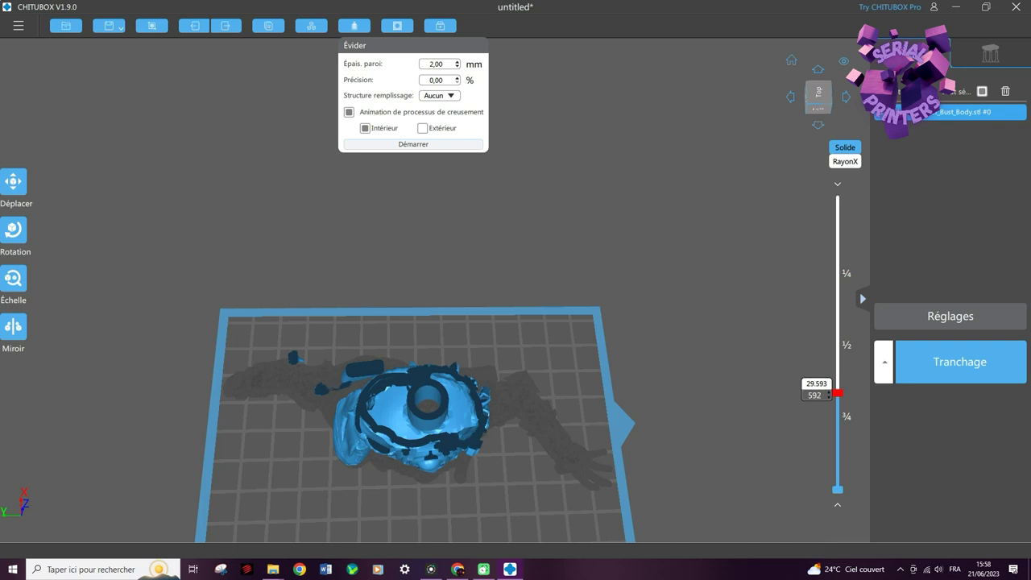
{"action": "right_click_drag", "start_coordinate": [532, 346], "coordinate": [538, 367]}
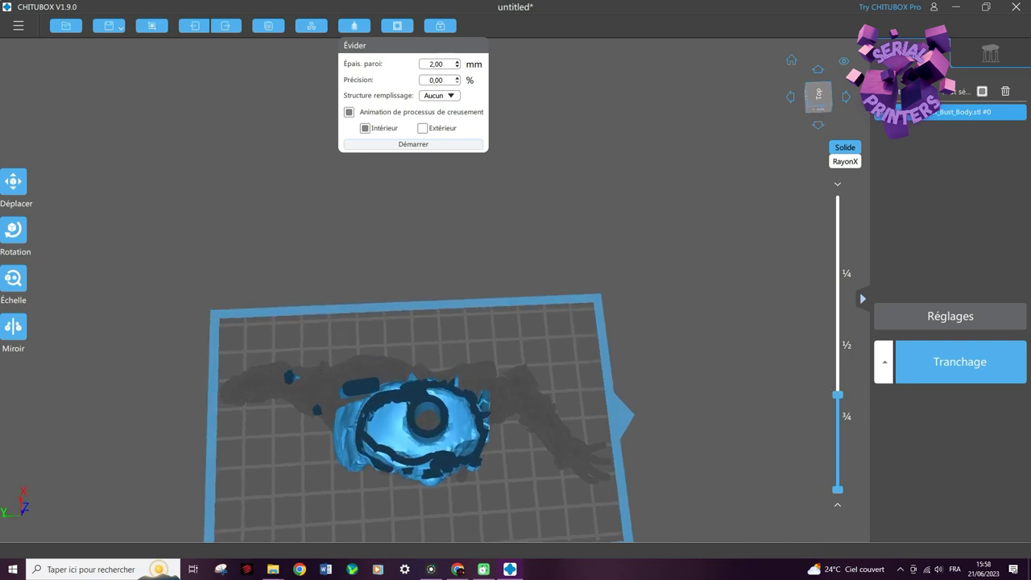
- Dig four 3.00 mm circular holes, 8.00 mm deep and perpendicular to the model, into the cavity floor around the central socket, keeping the plugs
{"action": "left_click", "coordinate": [397, 26]}
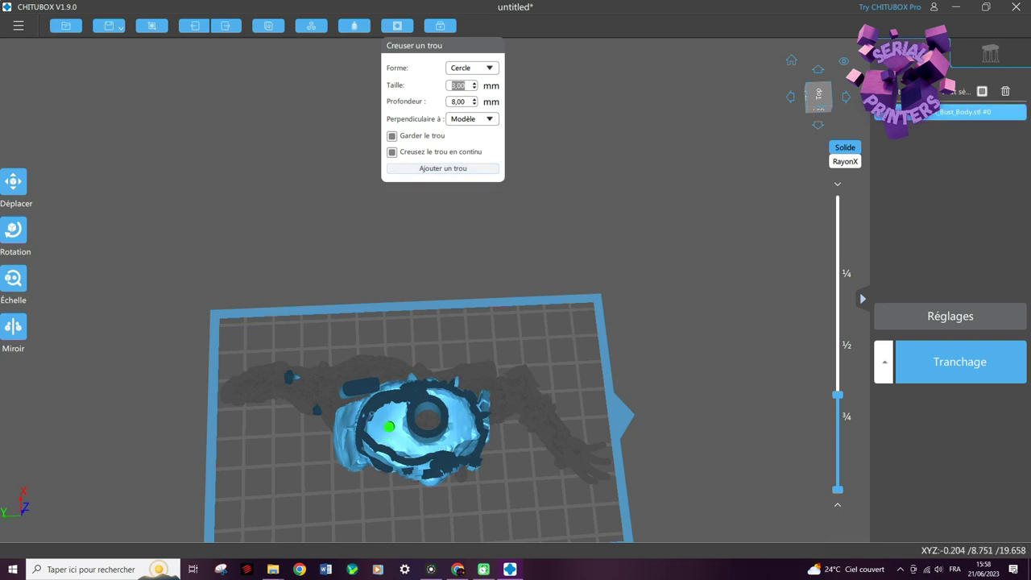
{"action": "left_click", "coordinate": [389, 426]}
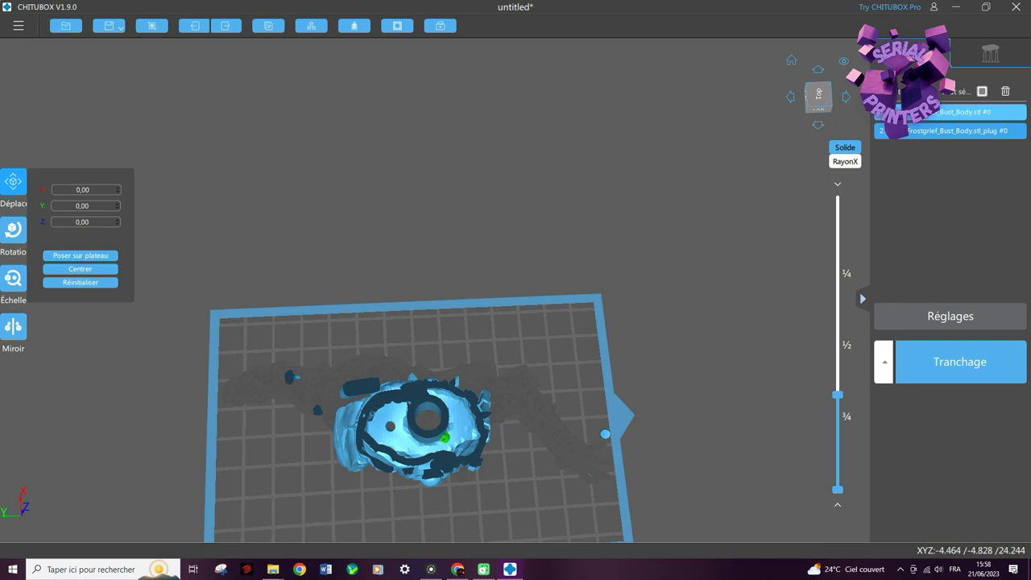
{"action": "left_click", "coordinate": [458, 426]}
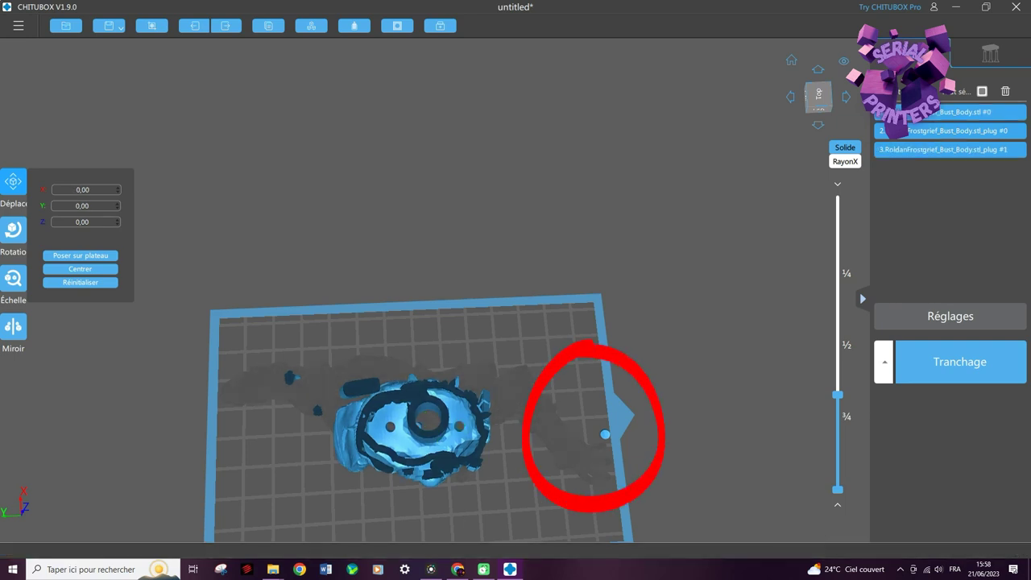
{"action": "left_click", "coordinate": [404, 445]}
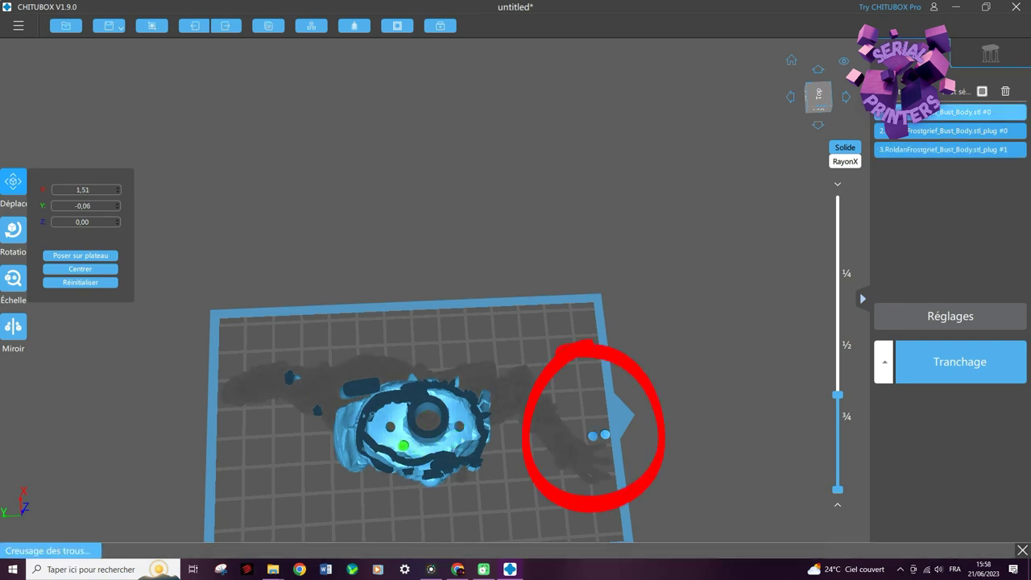
{"action": "left_click", "coordinate": [448, 445]}
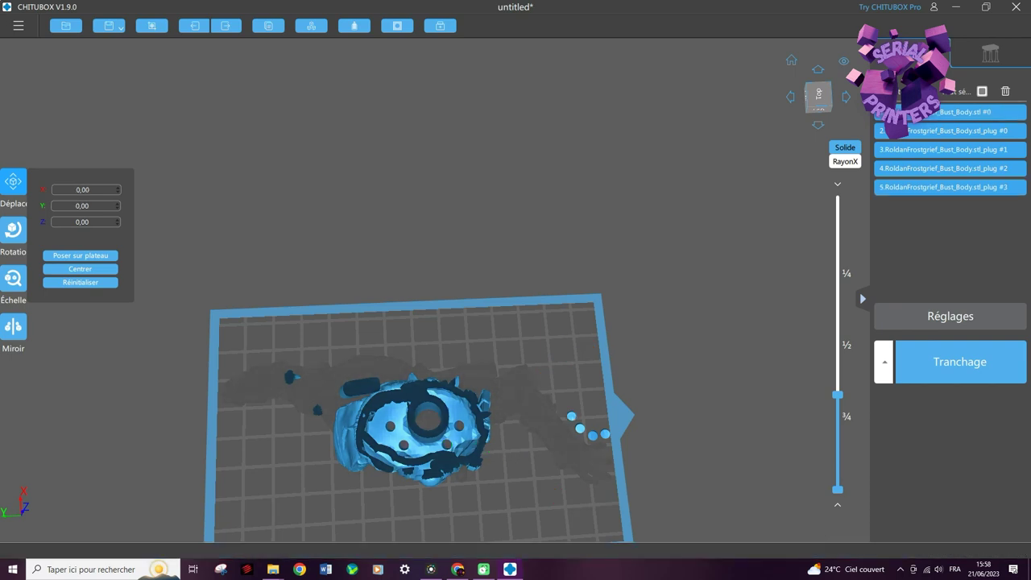
- Dig a 3.00 mm circular hole into the side of the leg stump, keeping its plug
{"action": "right_click_drag", "start_coordinate": [532, 475], "coordinate": [539, 387]}
{"action": "mouse_move", "coordinate": [456, 451]}
{"action": "right_mouse_down"}
{"action": "mouse_move", "coordinate": [435, 415]}
{"action": "mouse_move", "coordinate": [381, 399]}
{"action": "right_mouse_up"}
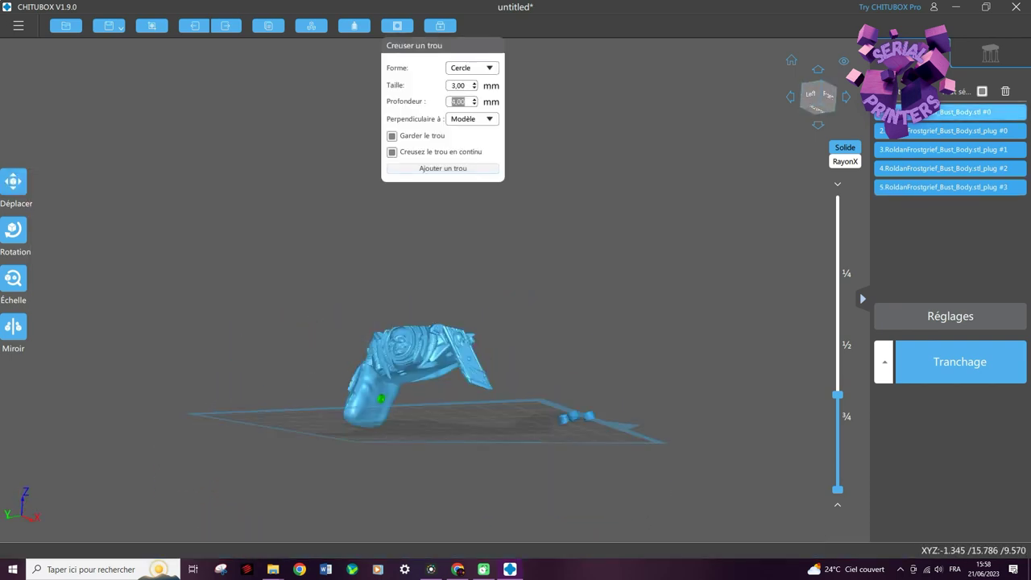
{"action": "left_click", "coordinate": [380, 404]}
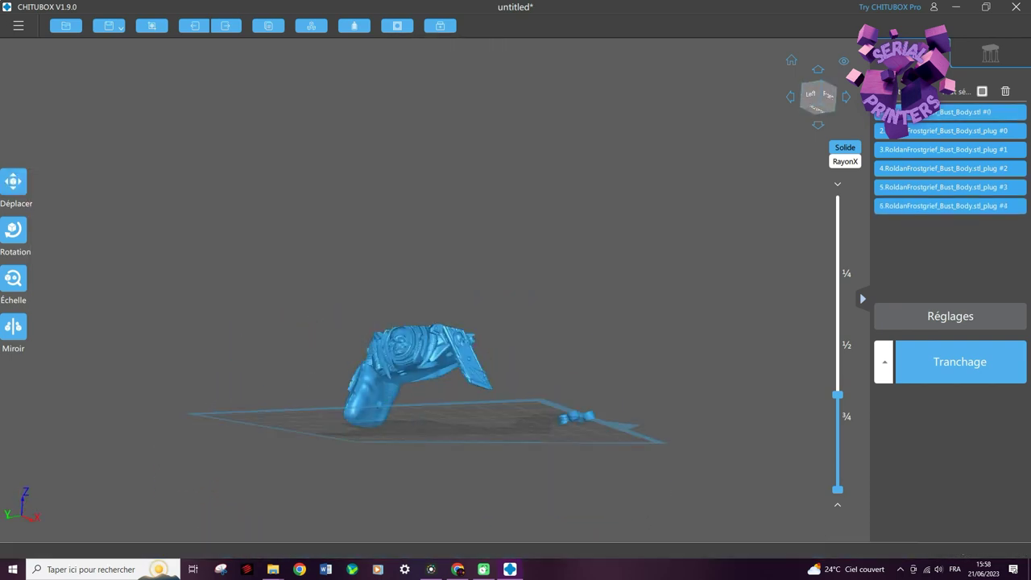
- Dig 2.00 mm circular holes, 7.00 mm deep, into the cut forearm's socket and the outstretched forearm
{"action": "right_click_drag", "start_coordinate": [387, 407], "coordinate": [452, 447]}
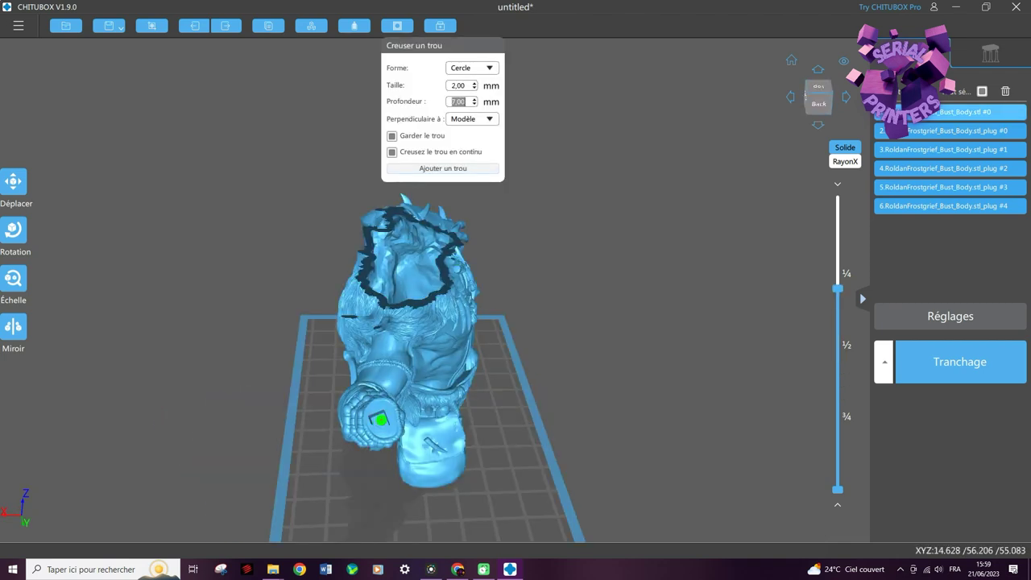
{"action": "left_click", "coordinate": [379, 420]}
{"action": "right_click_drag", "start_coordinate": [382, 419], "coordinate": [351, 351]}
{"action": "left_click_drag", "start_coordinate": [420, 367], "coordinate": [411, 322]}
{"action": "right_click_drag", "start_coordinate": [411, 322], "coordinate": [375, 320]}
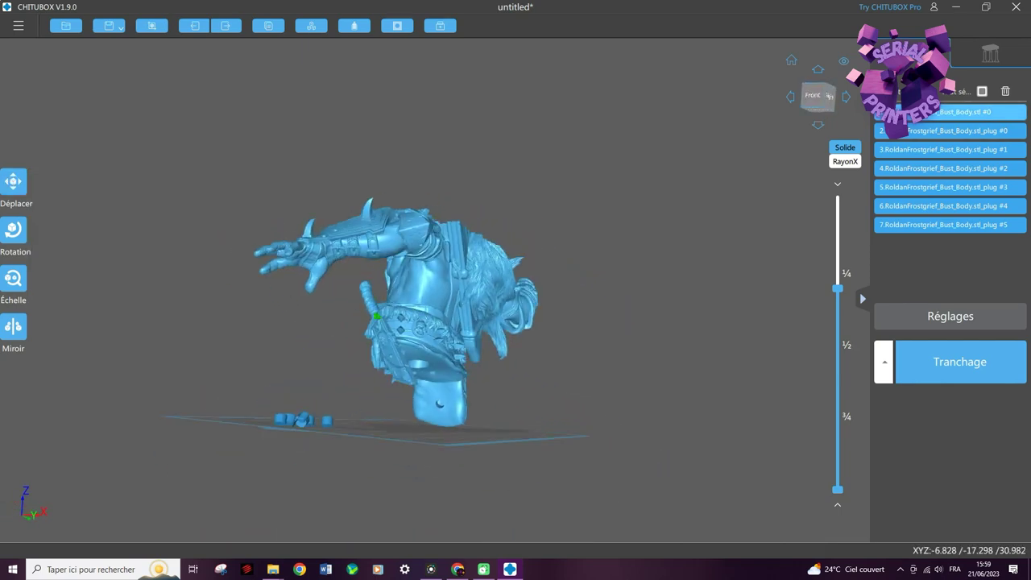
{"action": "left_click", "coordinate": [365, 248]}
{"action": "mouse_move", "coordinate": [365, 250]}
{"action": "right_mouse_down"}
{"action": "mouse_move", "coordinate": [382, 284]}
{"action": "mouse_move", "coordinate": [556, 359]}
{"action": "right_mouse_up"}
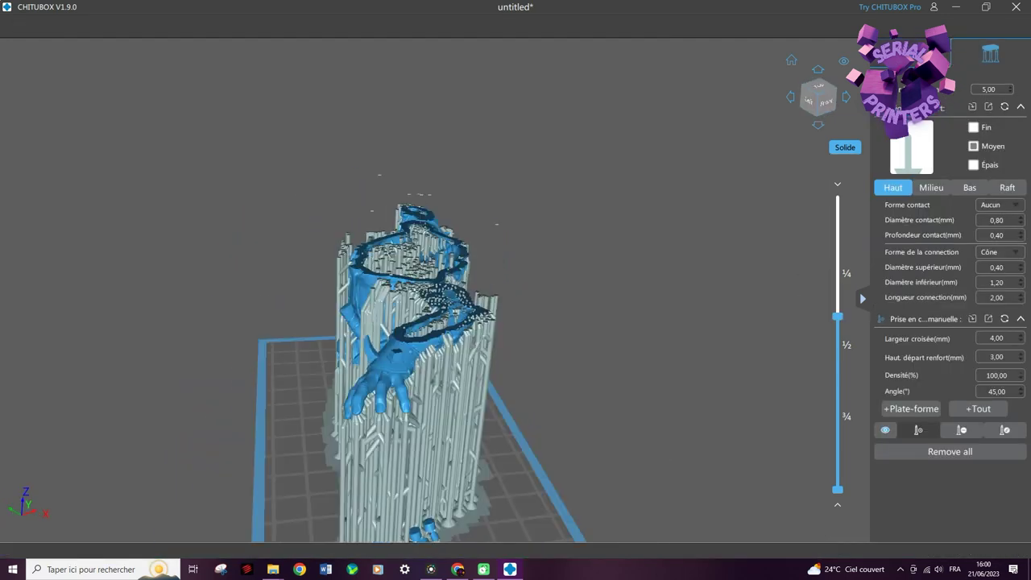
- Section the supported bust at several heights down to about 32 mm to examine the supports inside the cavity
{"action": "left_click_drag", "start_coordinate": [483, 210], "coordinate": [468, 264]}
{"action": "left_click_drag", "start_coordinate": [837, 317], "coordinate": [838, 294]}
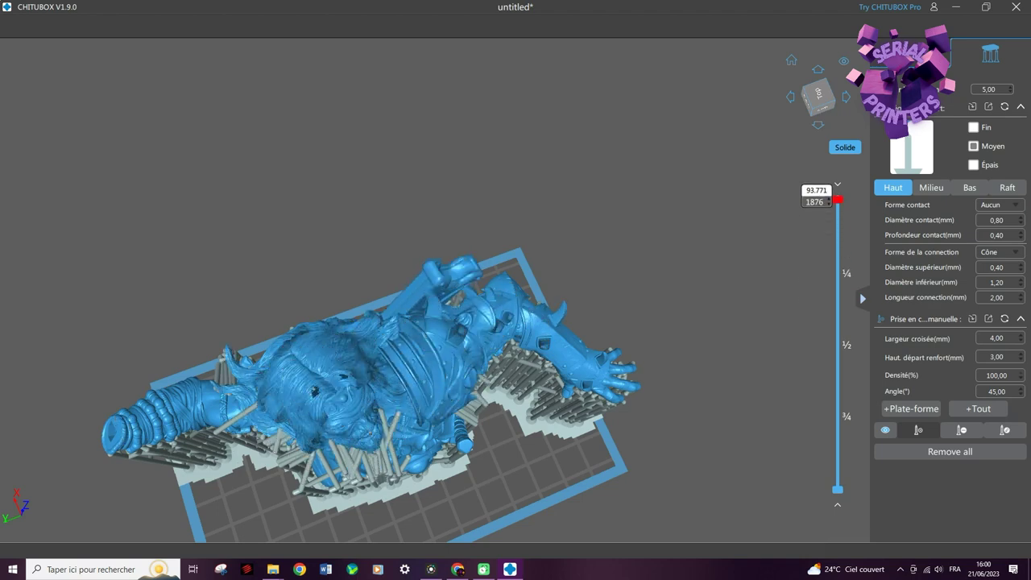
{"action": "left_click_drag", "start_coordinate": [838, 276], "coordinate": [838, 372]}
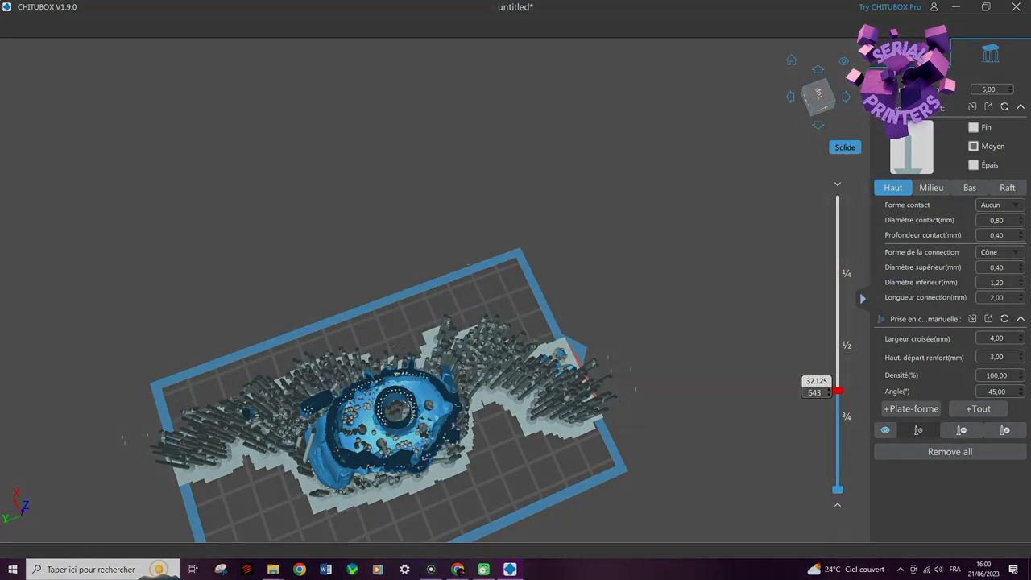